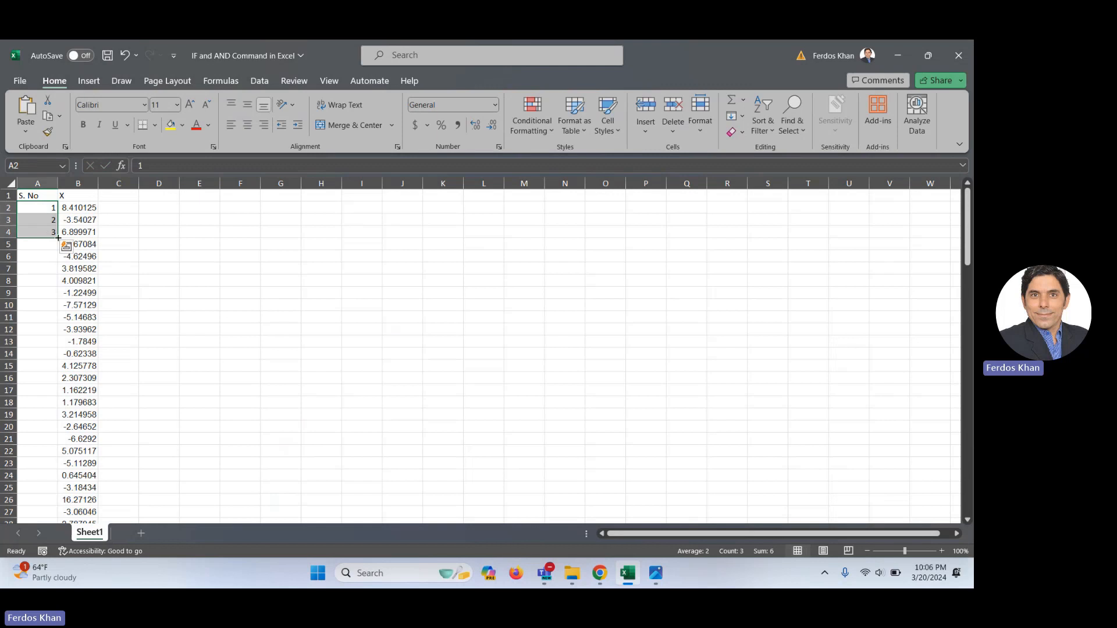
- Extend the serial number series in column A from 3 down to 1000, ending at row 1001
drag(58, 238, 43, 414)
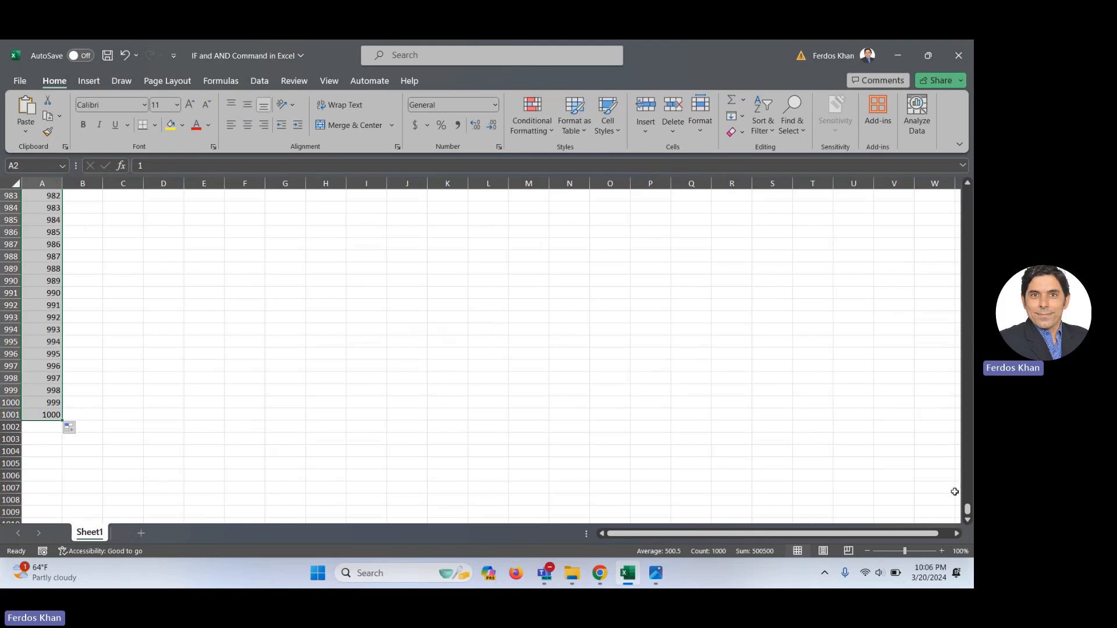
drag(966, 510, 965, 191)
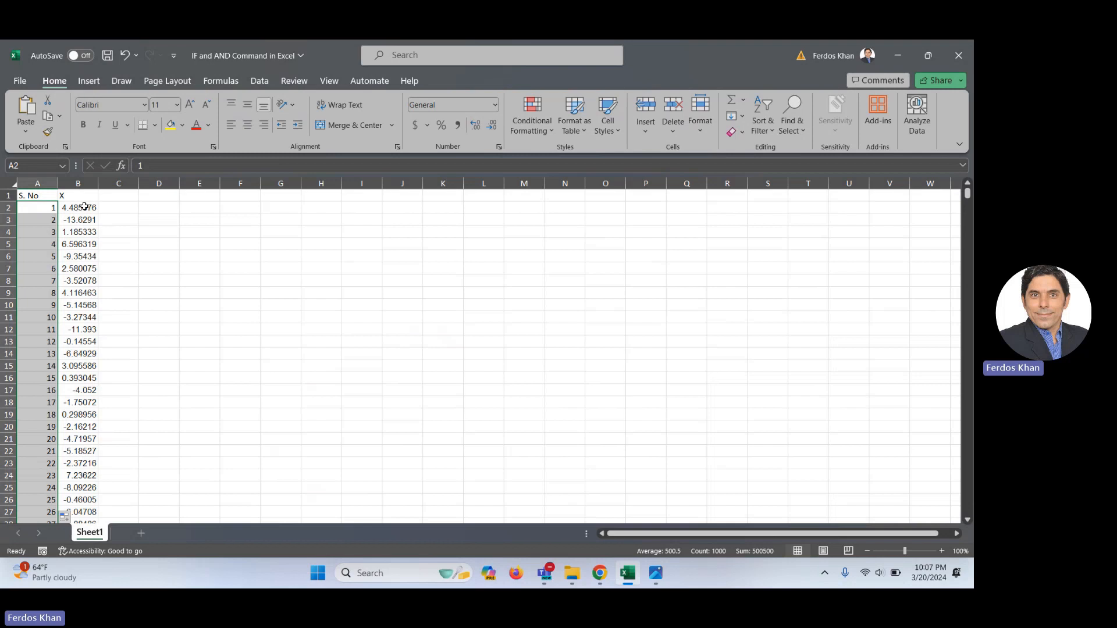
- Fill the =NORMINV(RAND(),0,5) formula from B2 down column X for all 1000 serial numbers
double_click(84, 207)
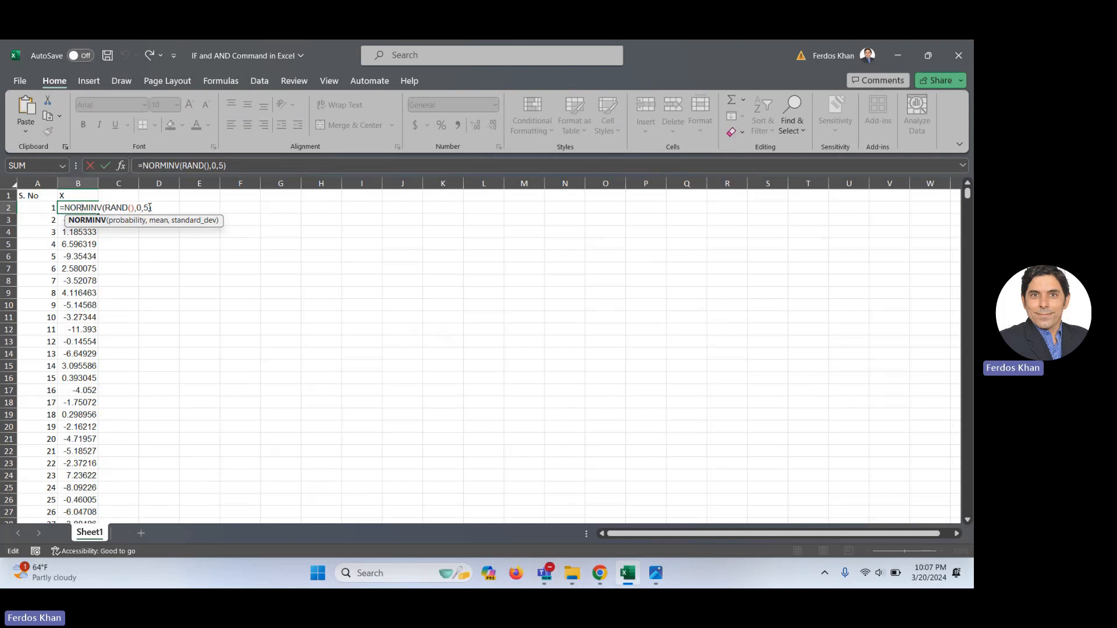
key(ctrl+Return)
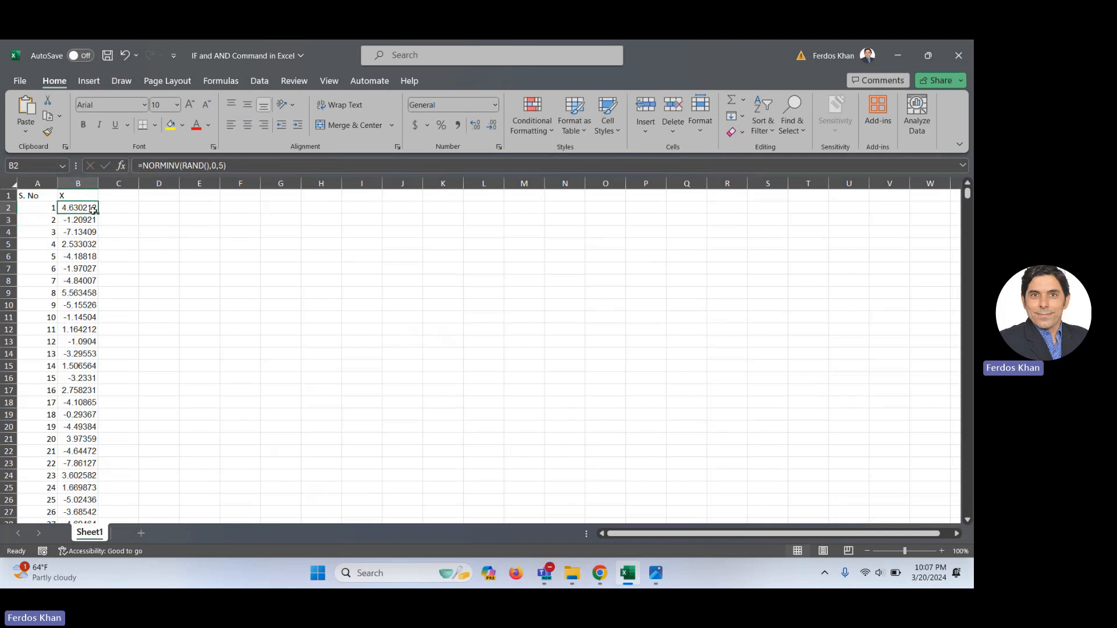
double_click(99, 214)
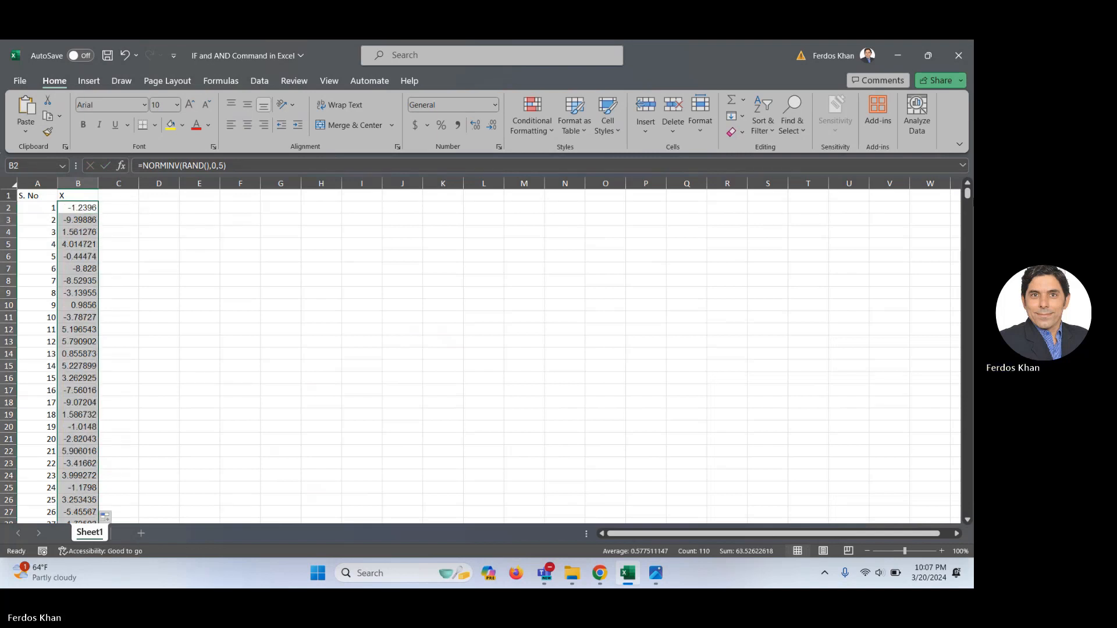
drag(967, 196, 967, 227)
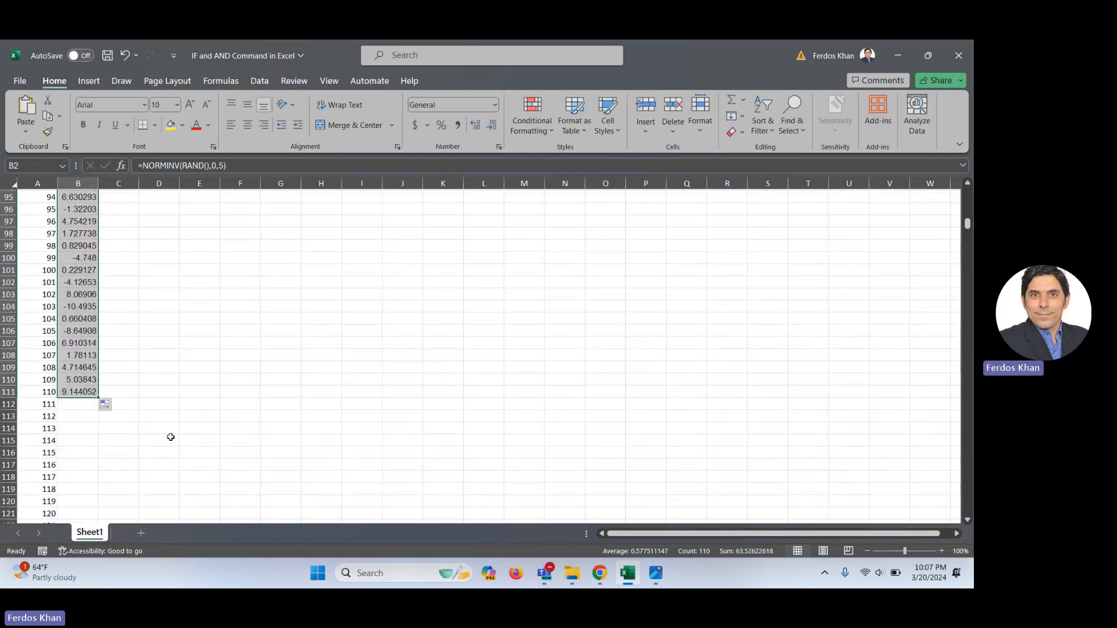
double_click(98, 396)
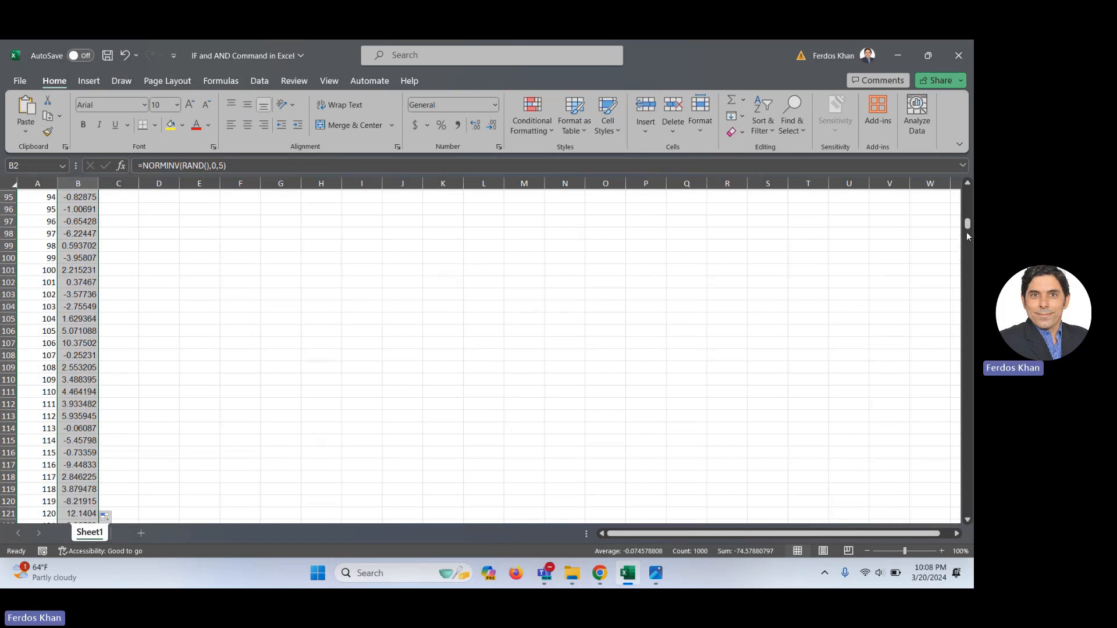
drag(967, 227, 961, 143)
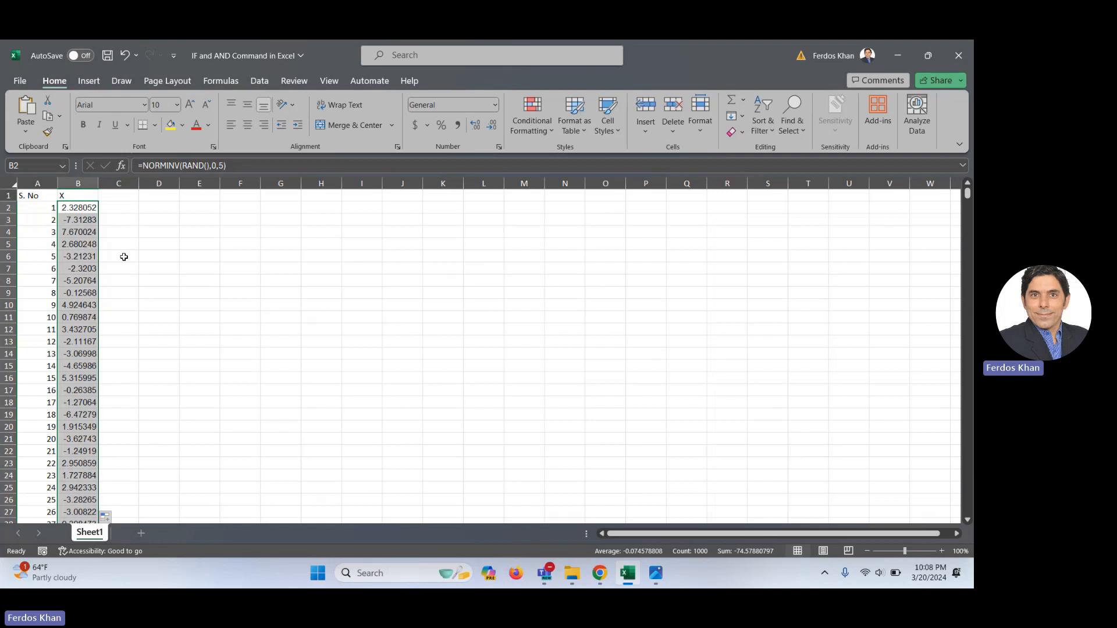
- Begin an IF formula in C2 with the logical test B2<0, consulting the IF syntax image in the photo viewer along the way
click(126, 206)
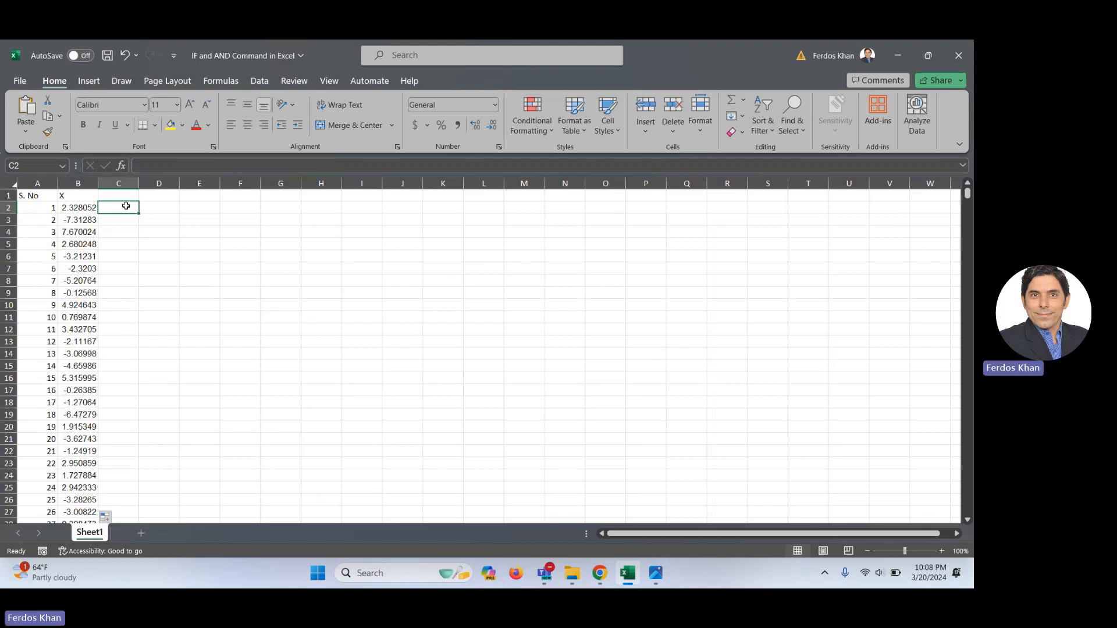
text(=)
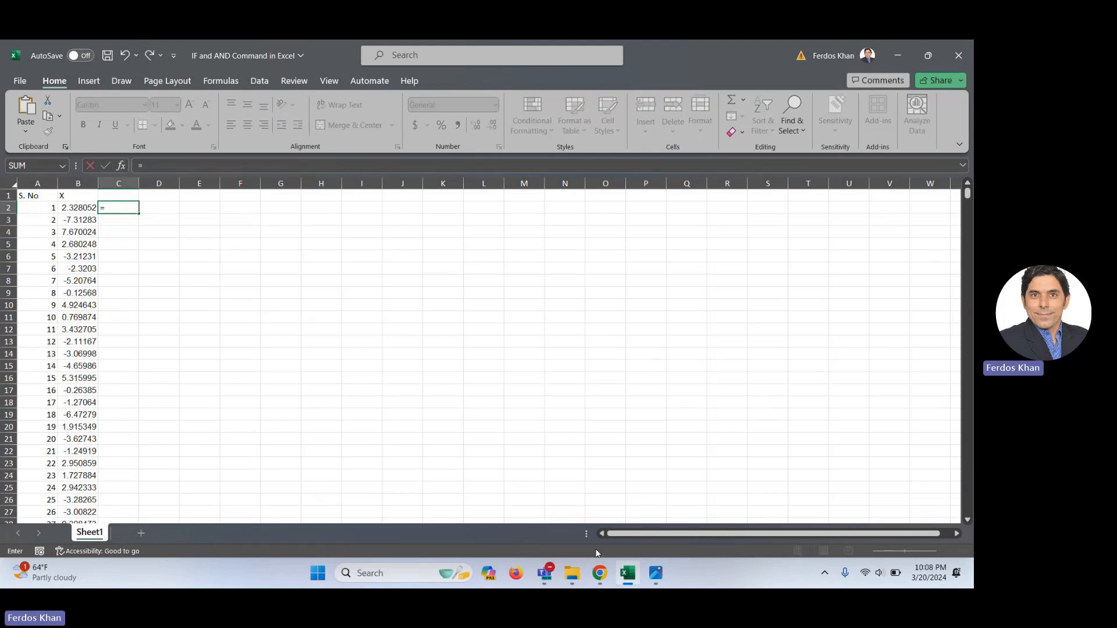
click(650, 572)
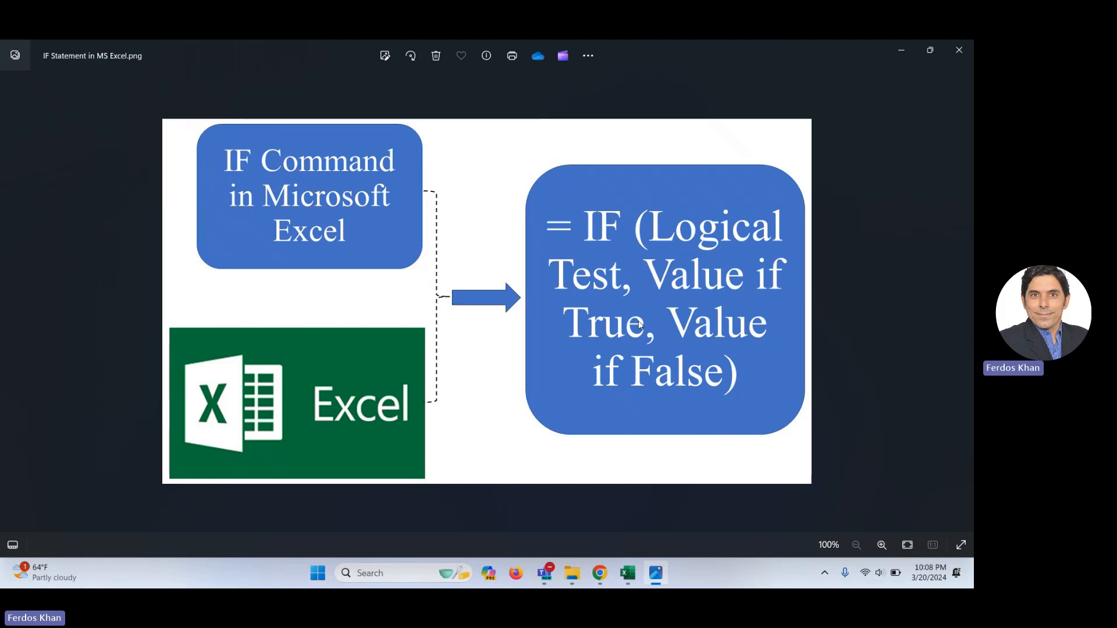
click(649, 568)
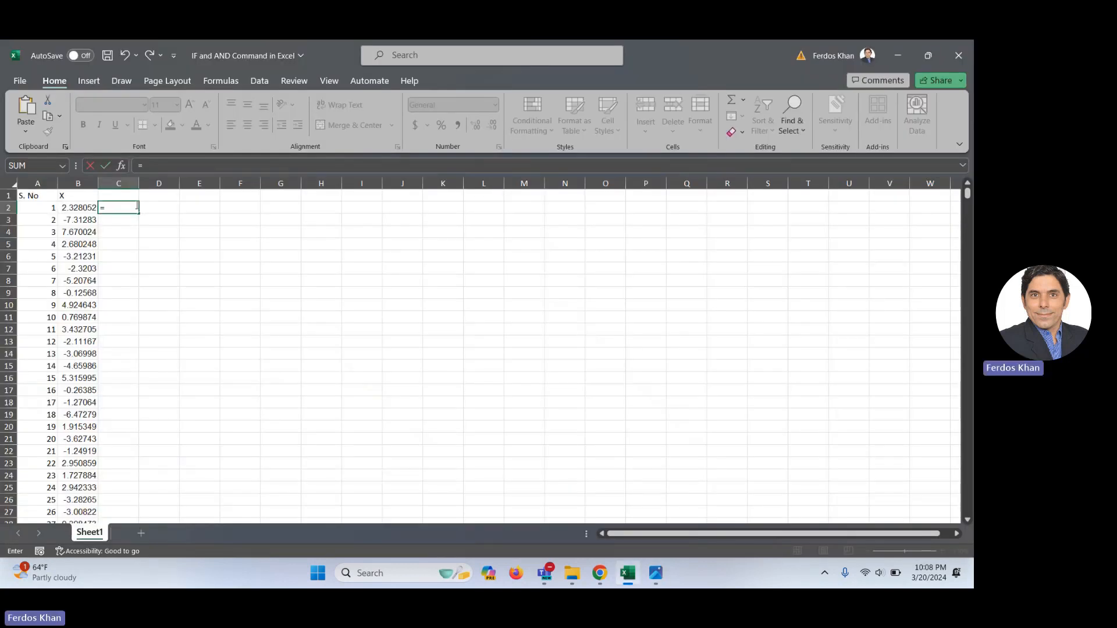
text(IF)
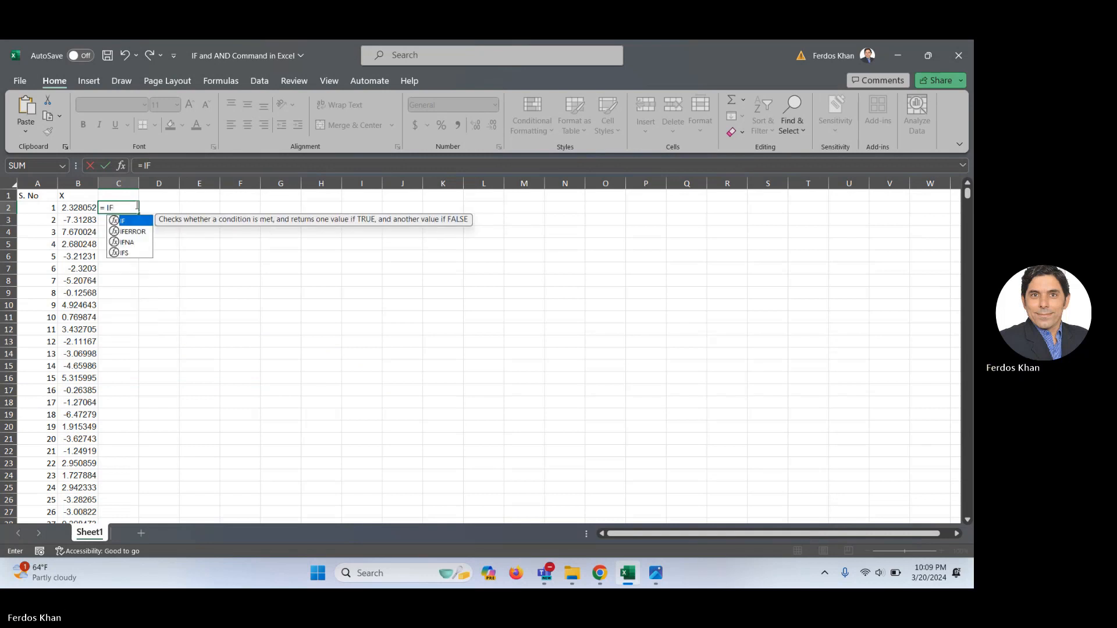
text(()
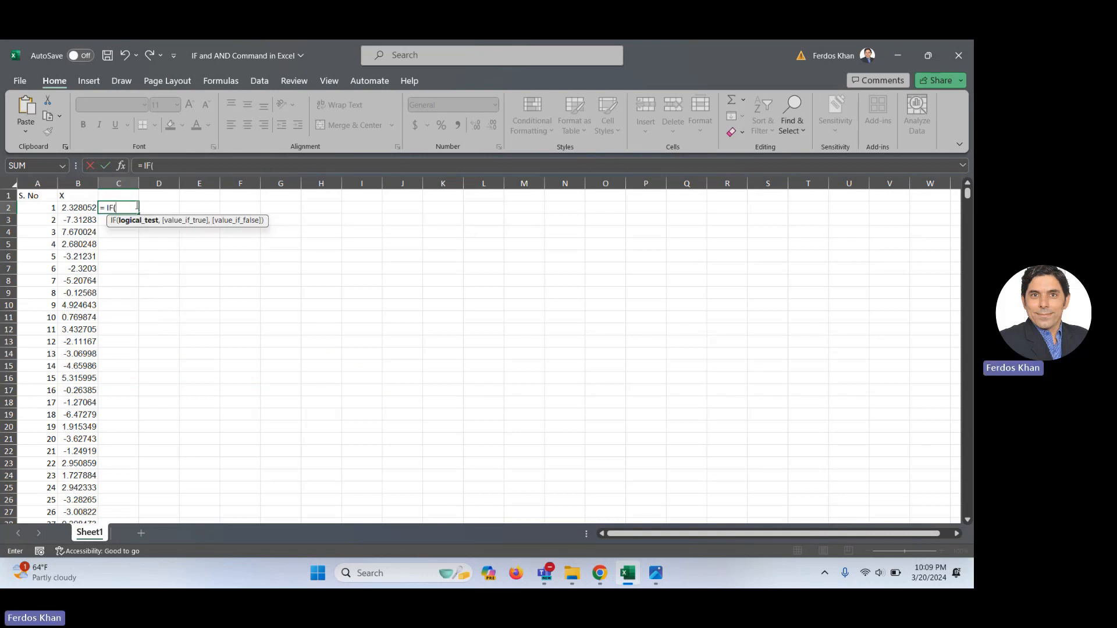
click(82, 206)
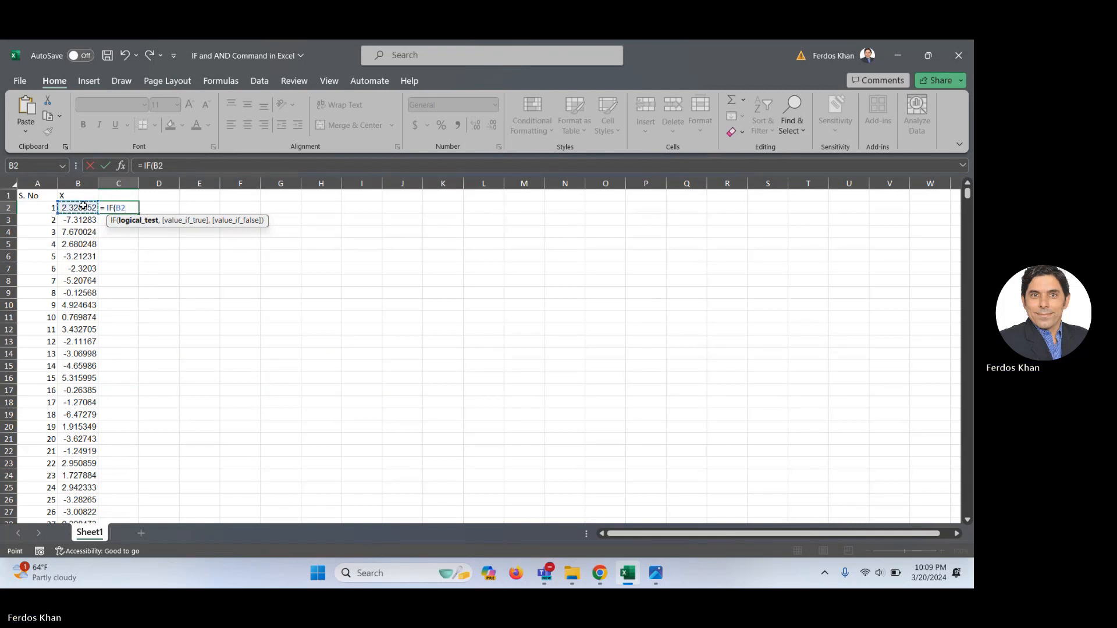
text(<)
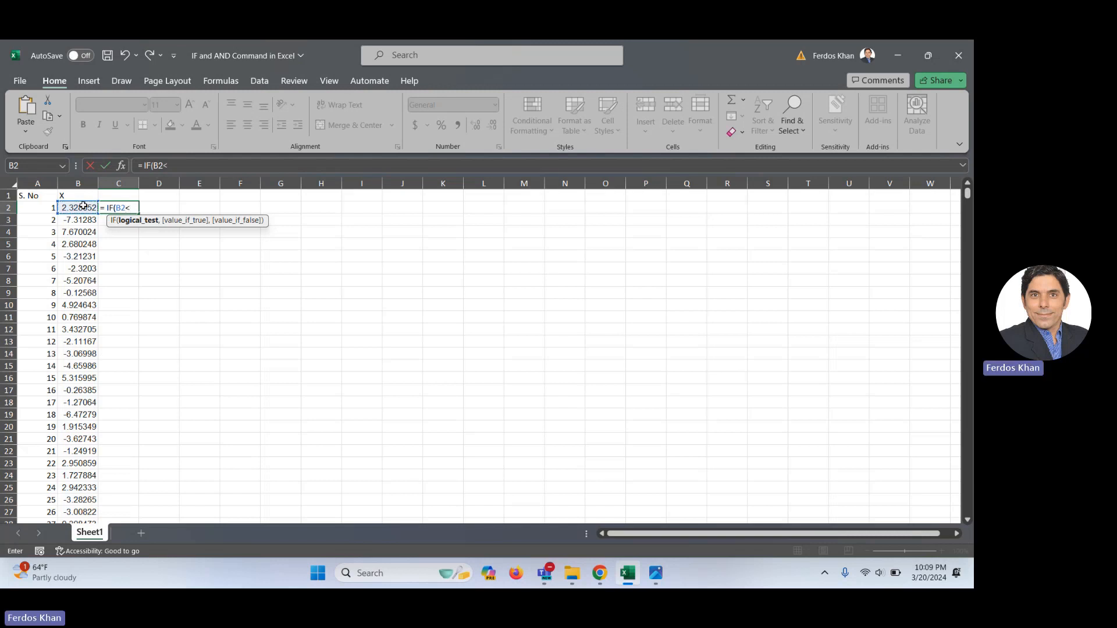
text(0,)
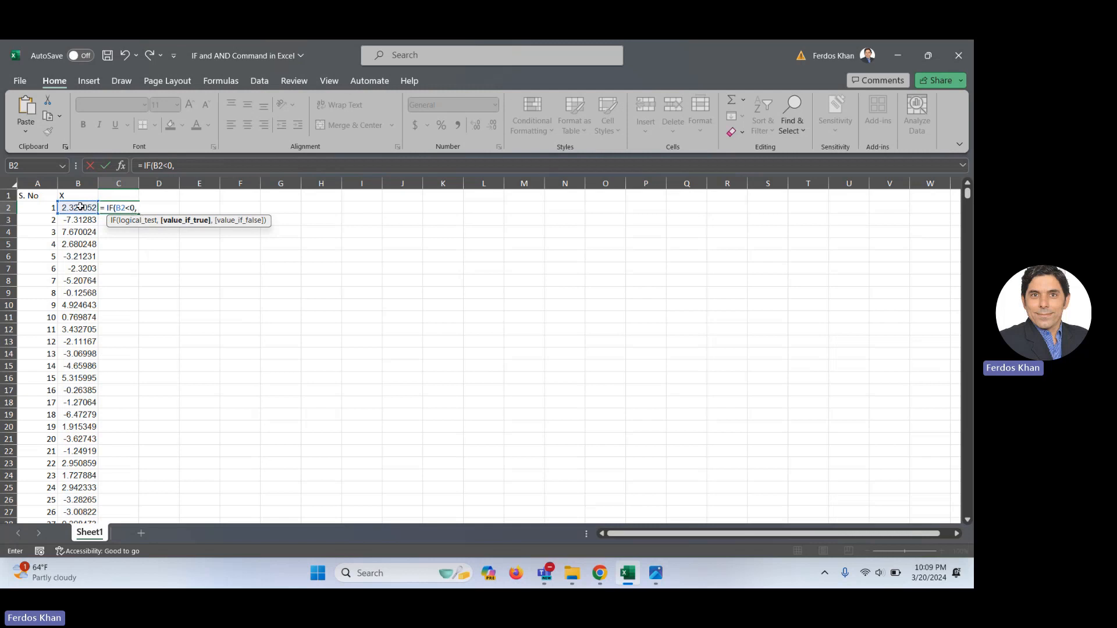
- Complete the C2 formula so that it returns B2 when the test is true and 0 when it is false
click(80, 206)
text(,)
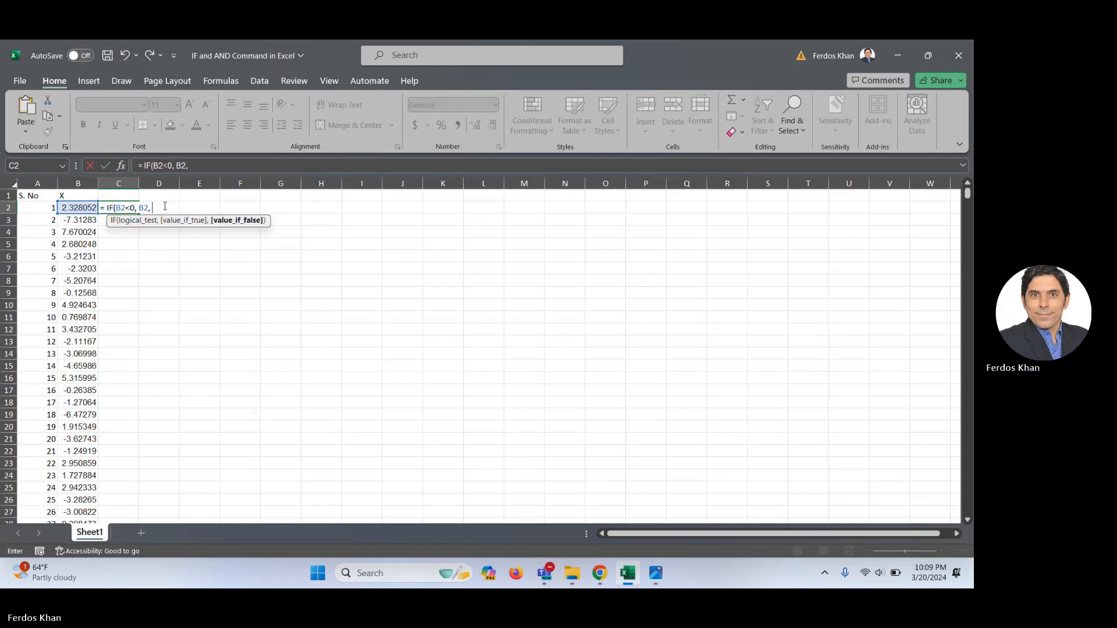
text())
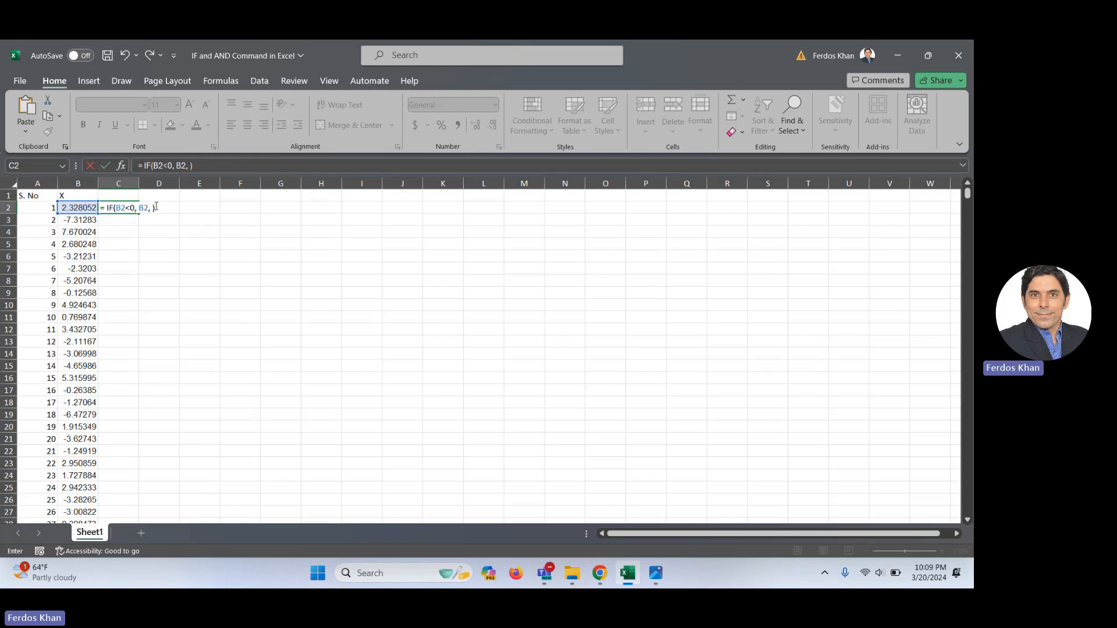
click(152, 207)
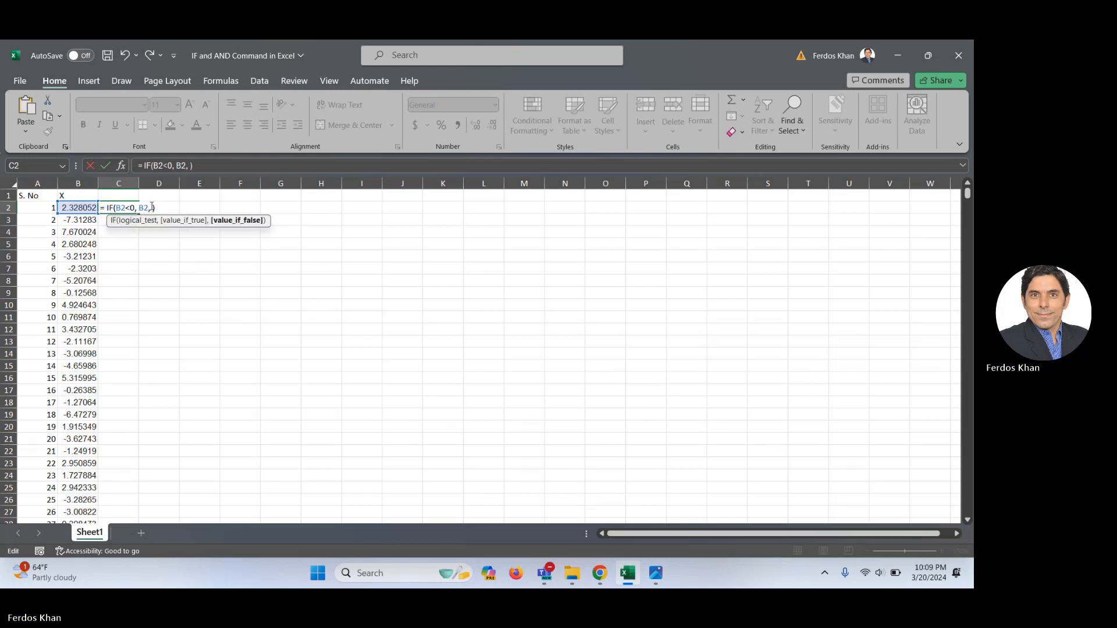
text(0)
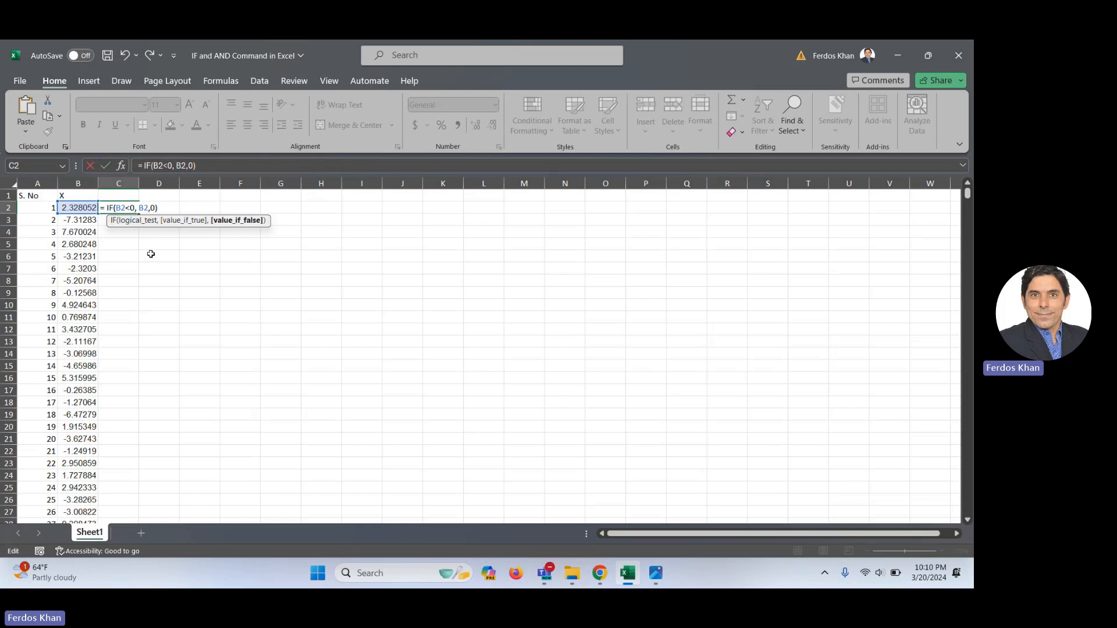
key(Return)
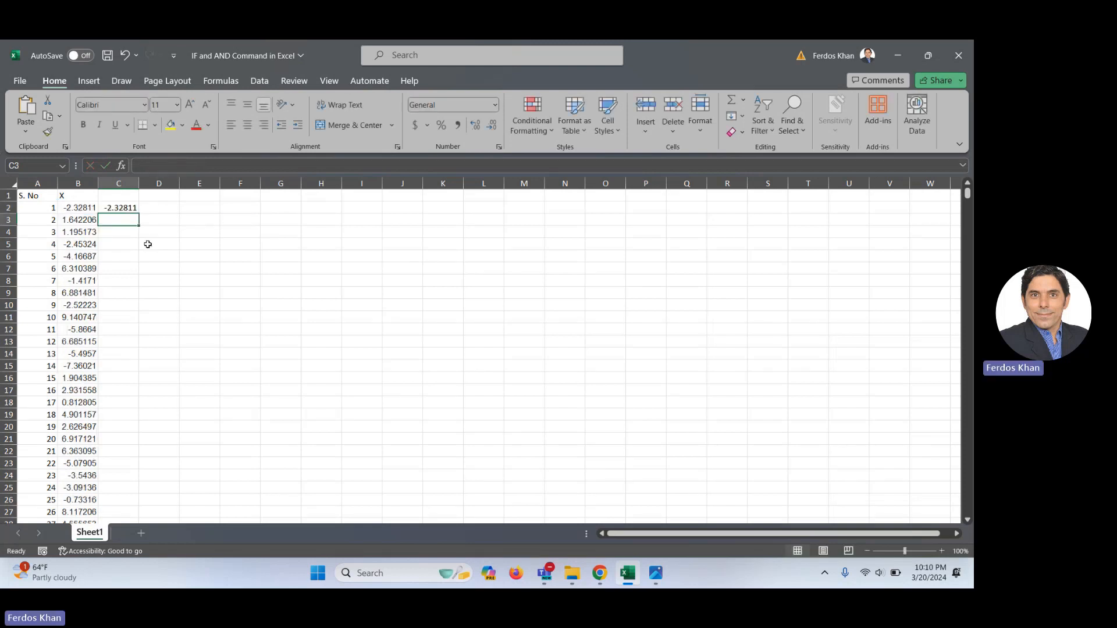
- Fill the IF formula from C2 down column C for all 1000 rows and look over the results
click(117, 208)
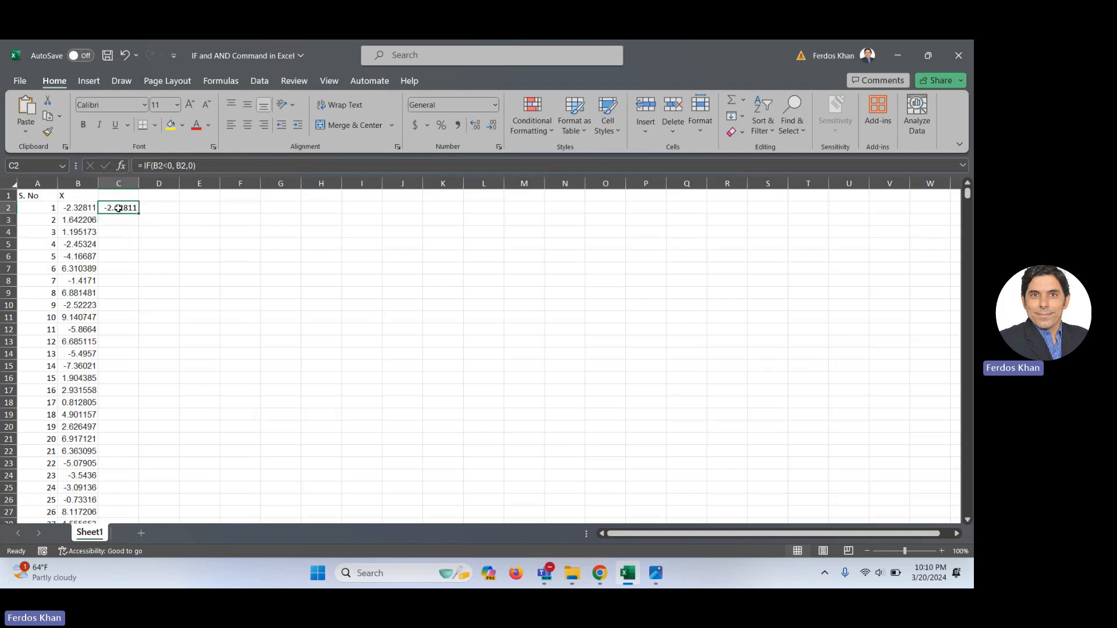
double_click(140, 214)
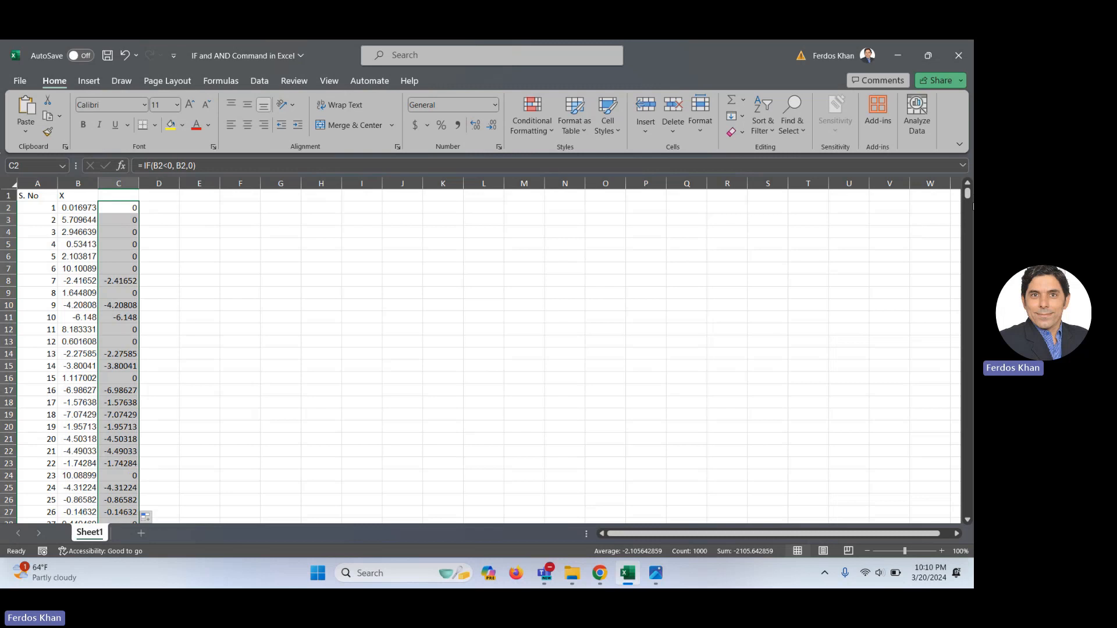
drag(969, 194, 960, 306)
drag(967, 265, 969, 182)
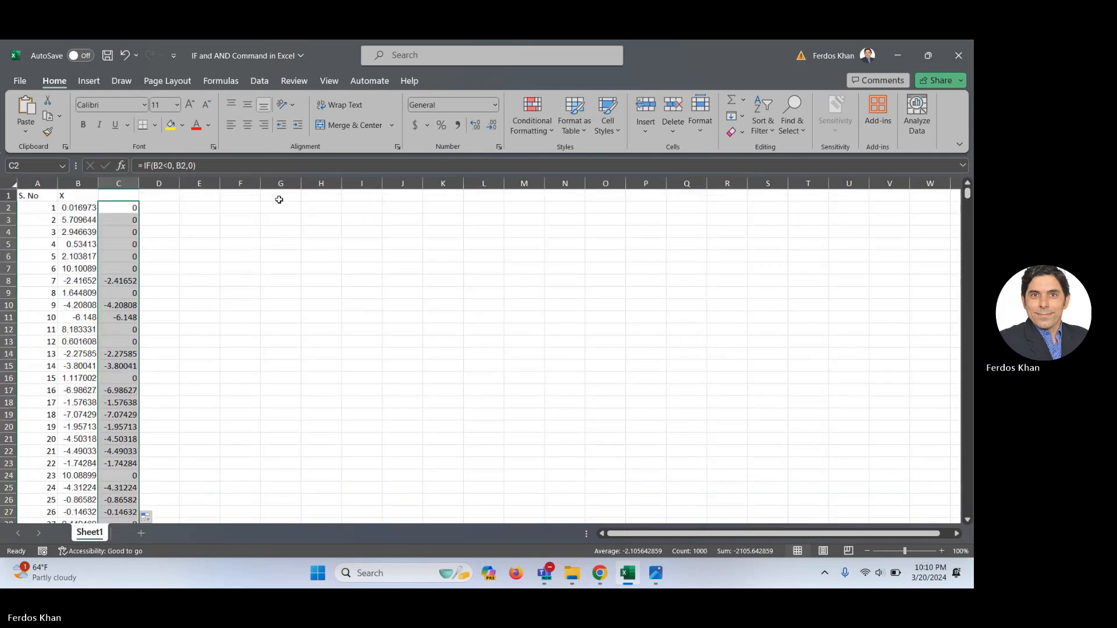
- Enter =IF(B2<-5,B2,0) in D2, accept the proposed formula correction, and recheck the entered formula
click(164, 209)
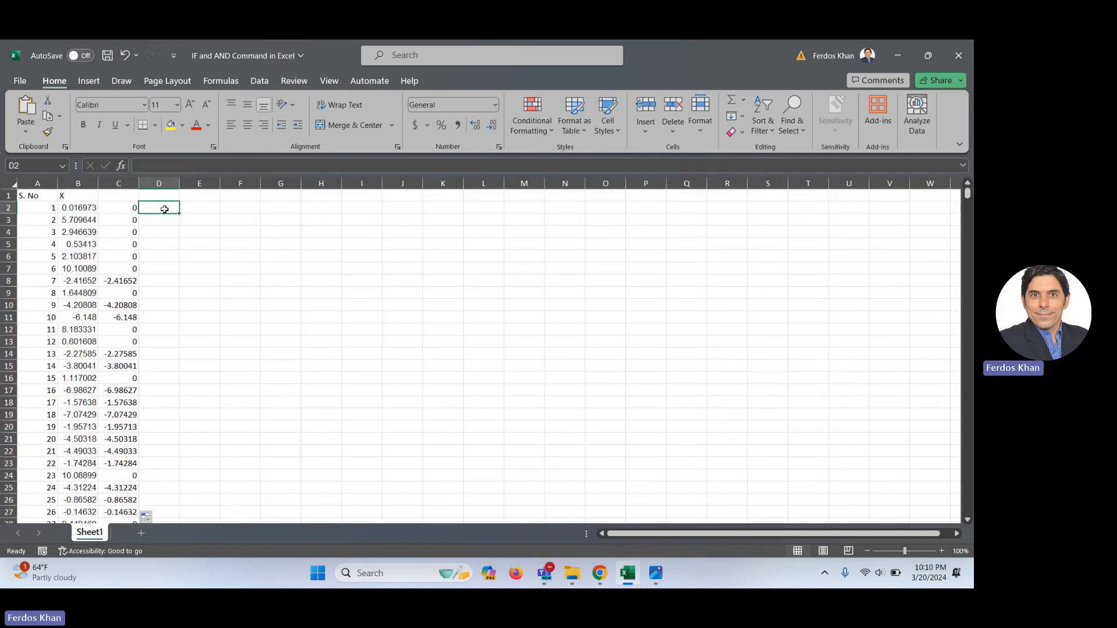
text(=)
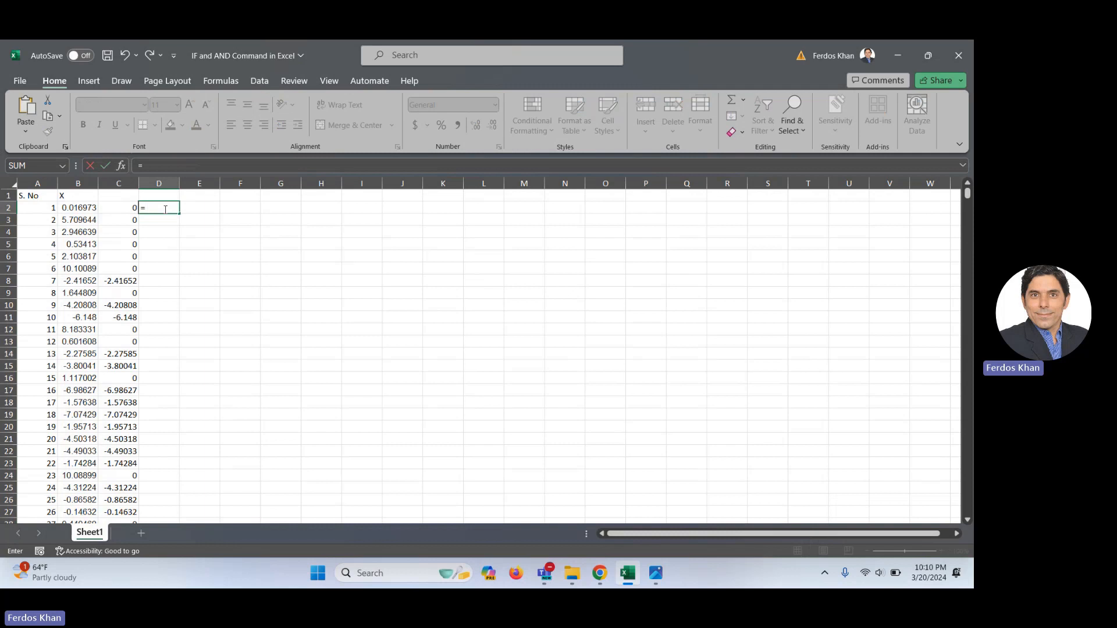
text( IF ()
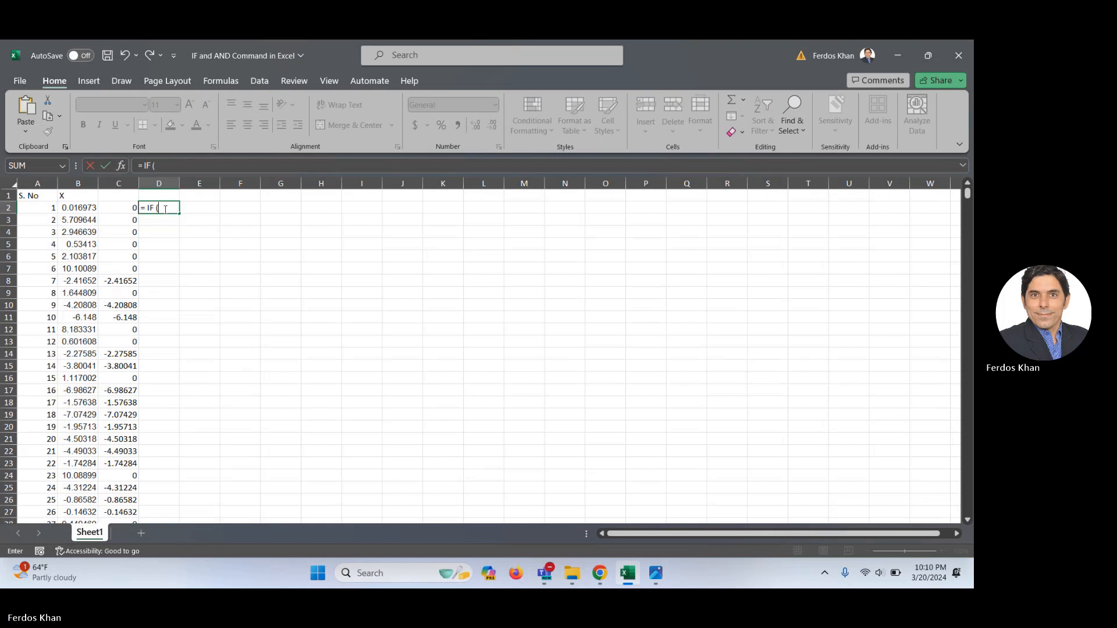
click(86, 206)
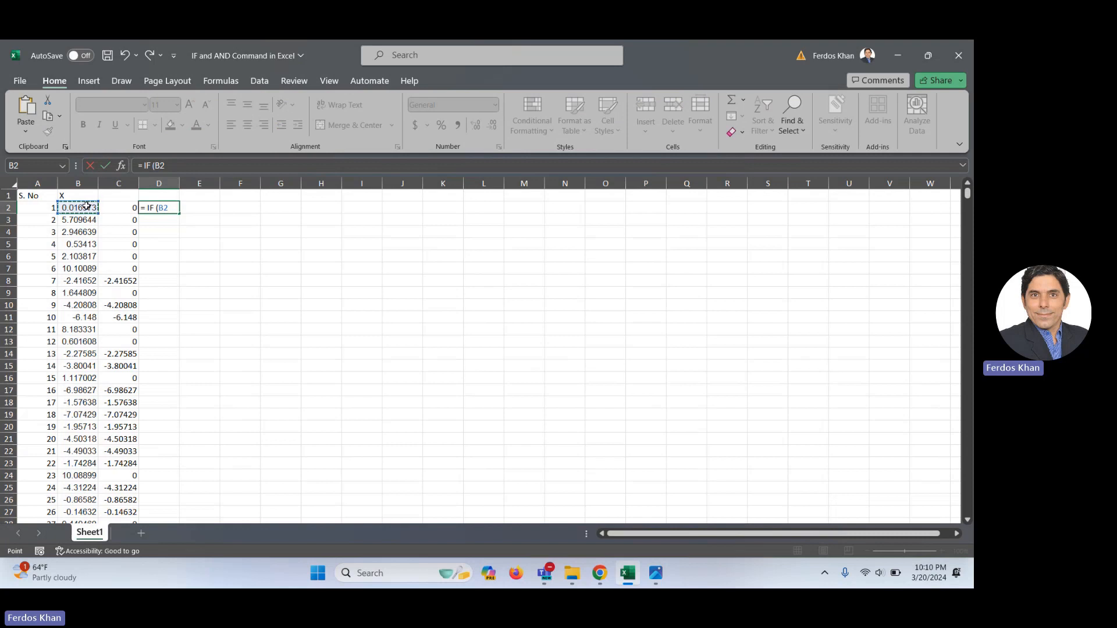
text(<-5,)
click(86, 206)
text(, B2,)
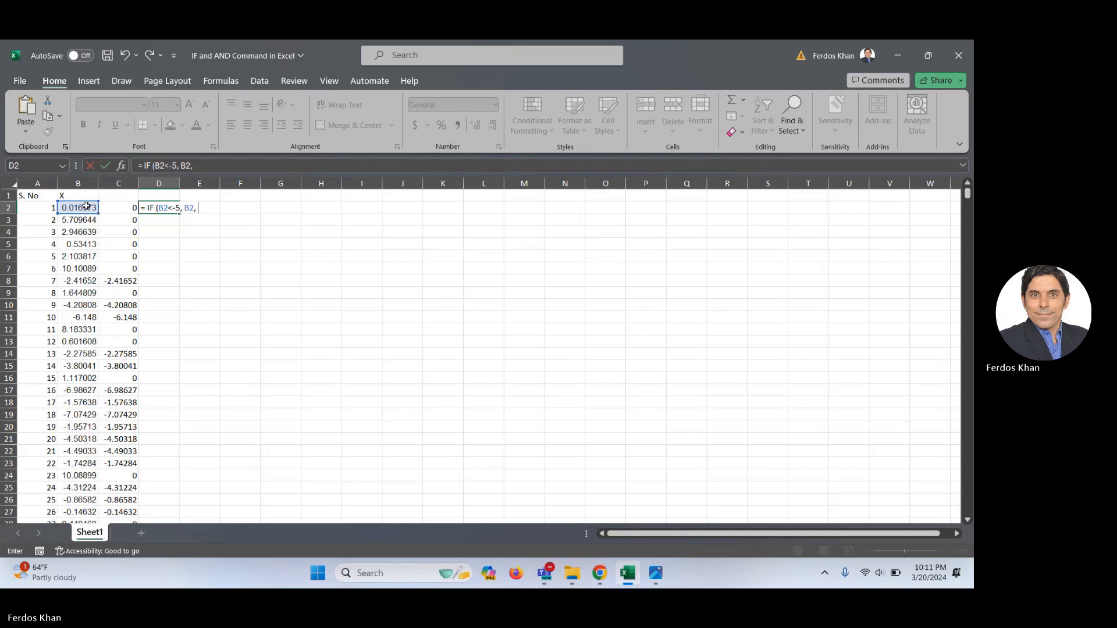
text( 0)
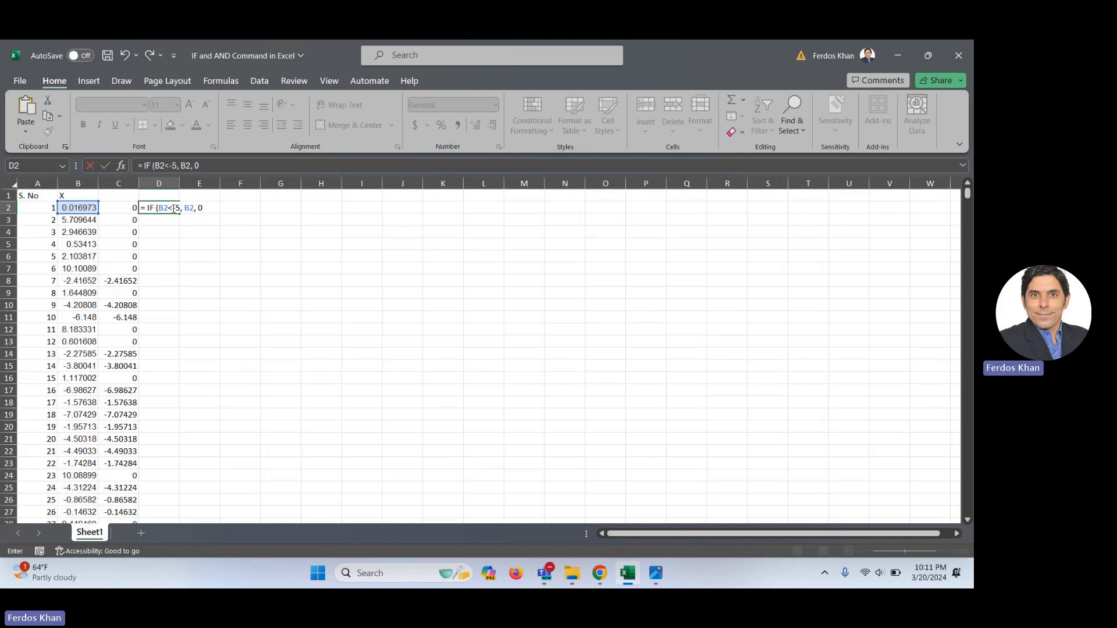
text())
key(Return)
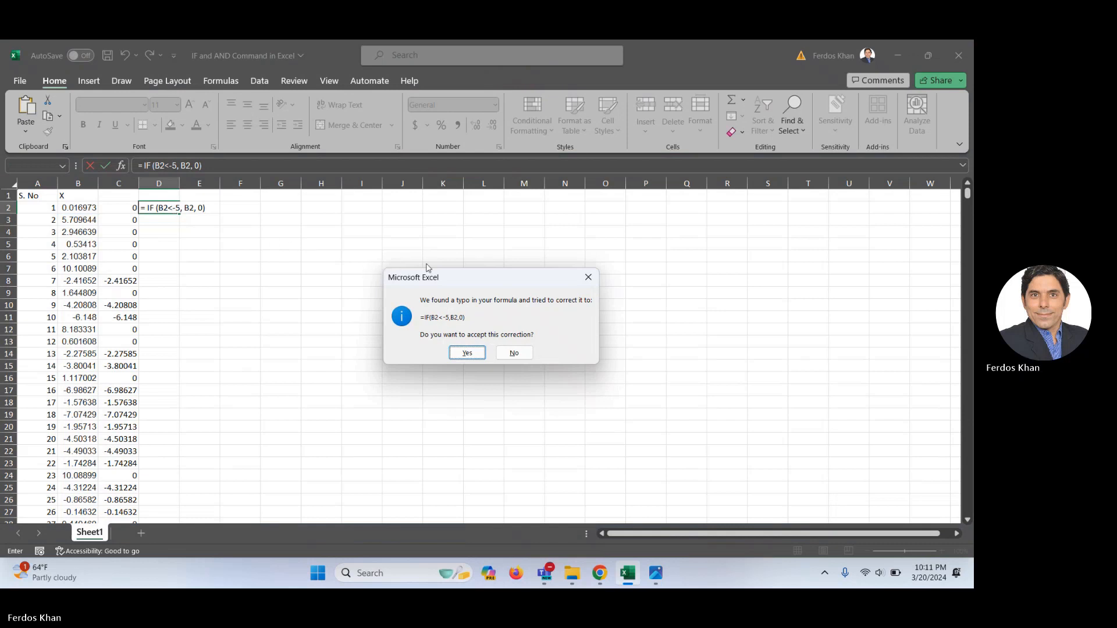
click(480, 353)
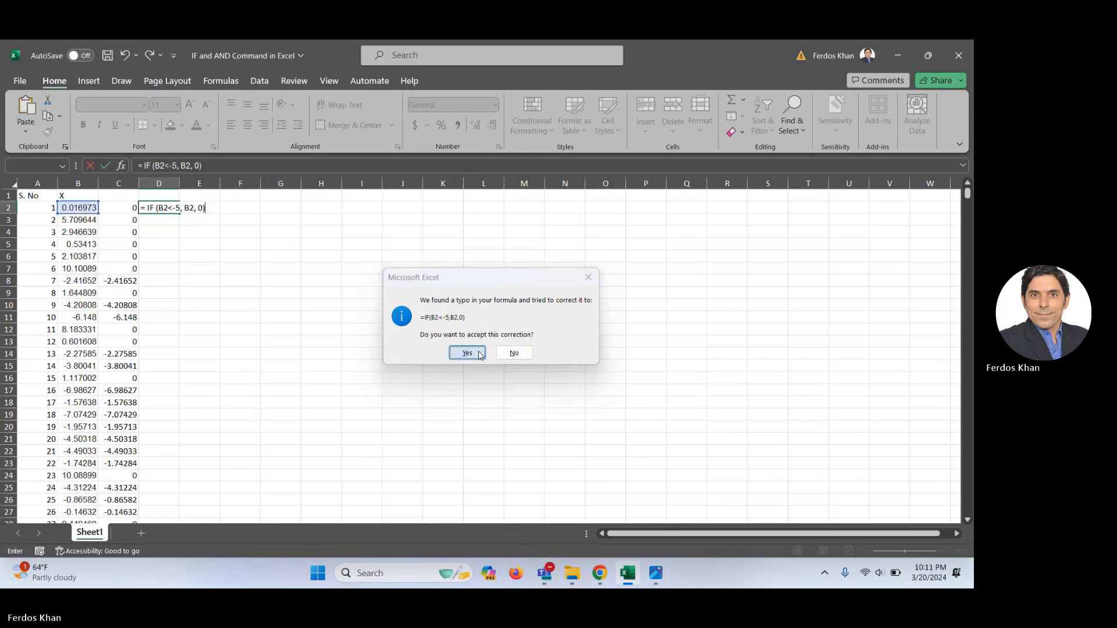
double_click(167, 209)
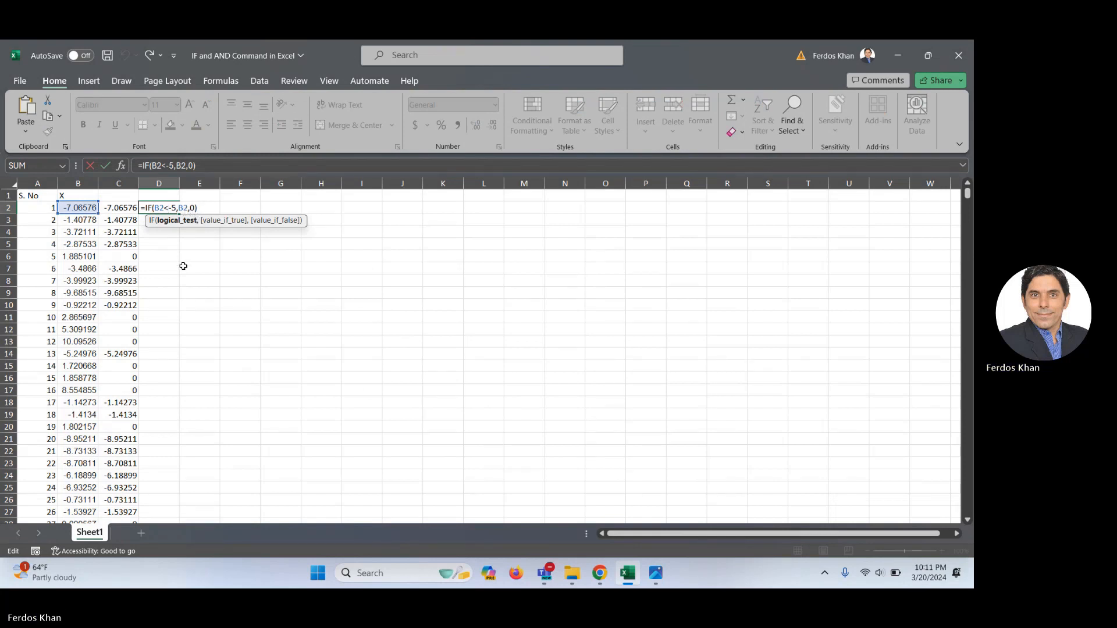
key(Return)
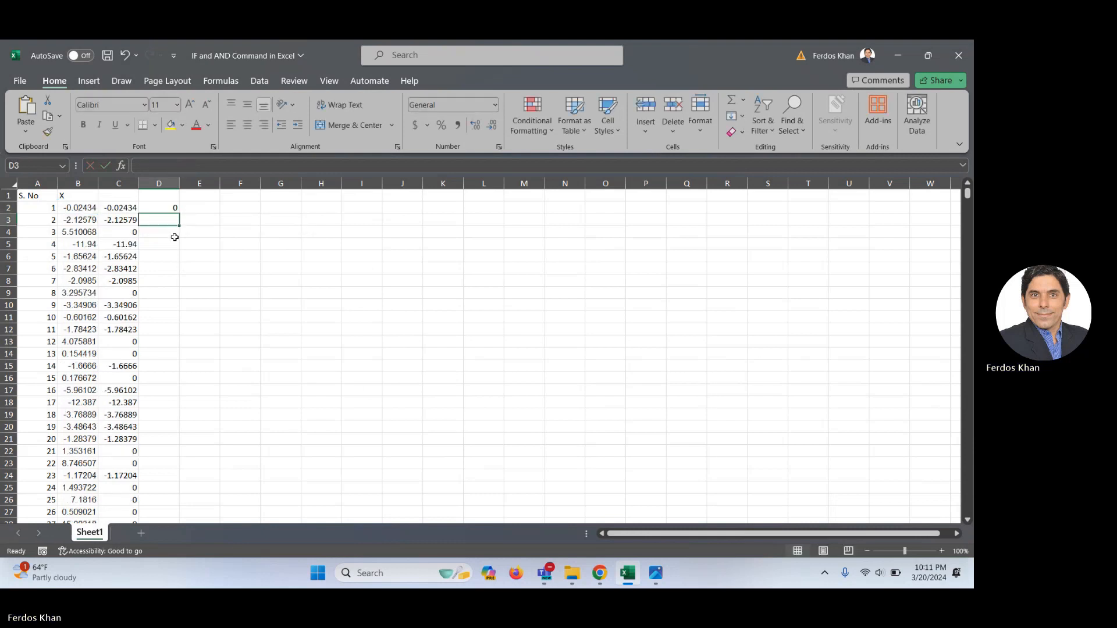
- Fill the IF formula from D2 down column D for all 1000 rows and look over the results
click(158, 208)
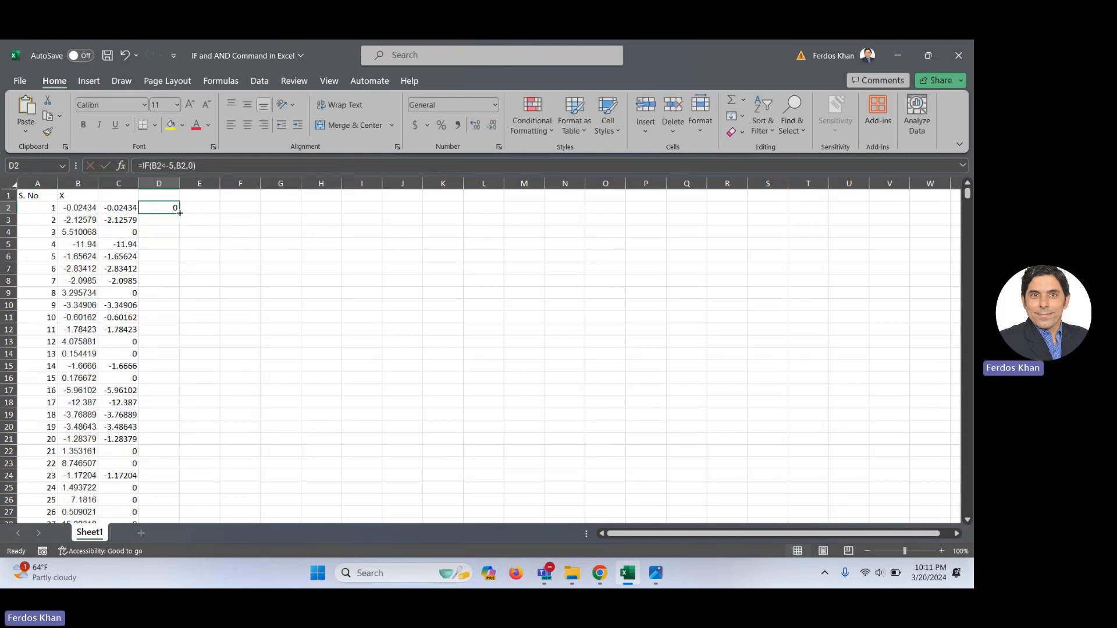
double_click(179, 214)
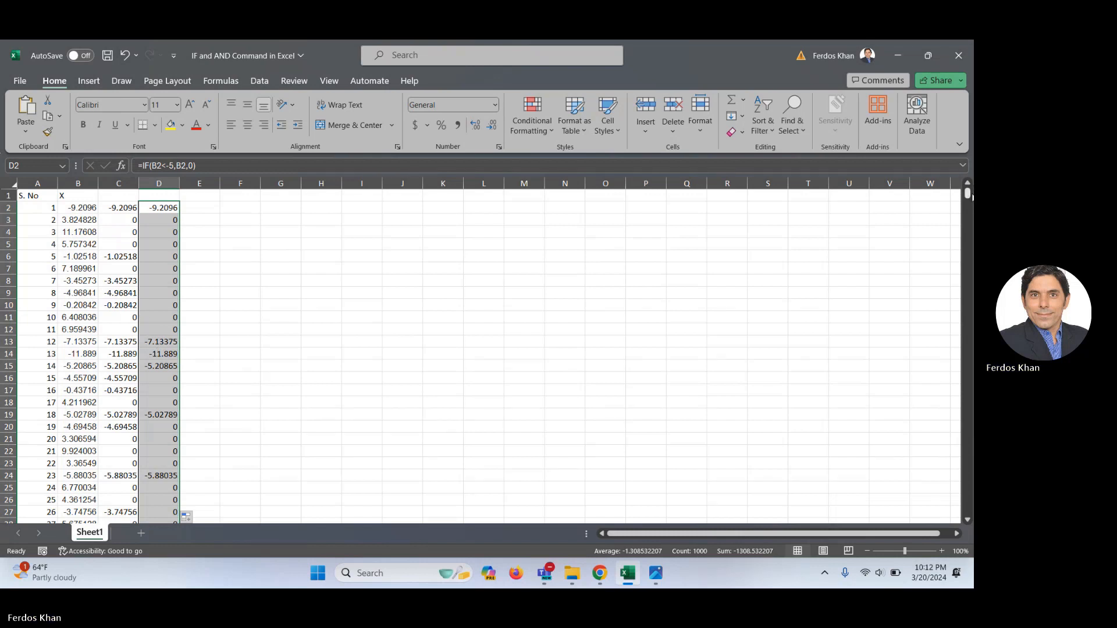
drag(968, 194, 959, 168)
- Enter an IF formula in E2 that returns B2 when B2<-10 and 0 otherwise, accepting the proposed formula correction
click(208, 209)
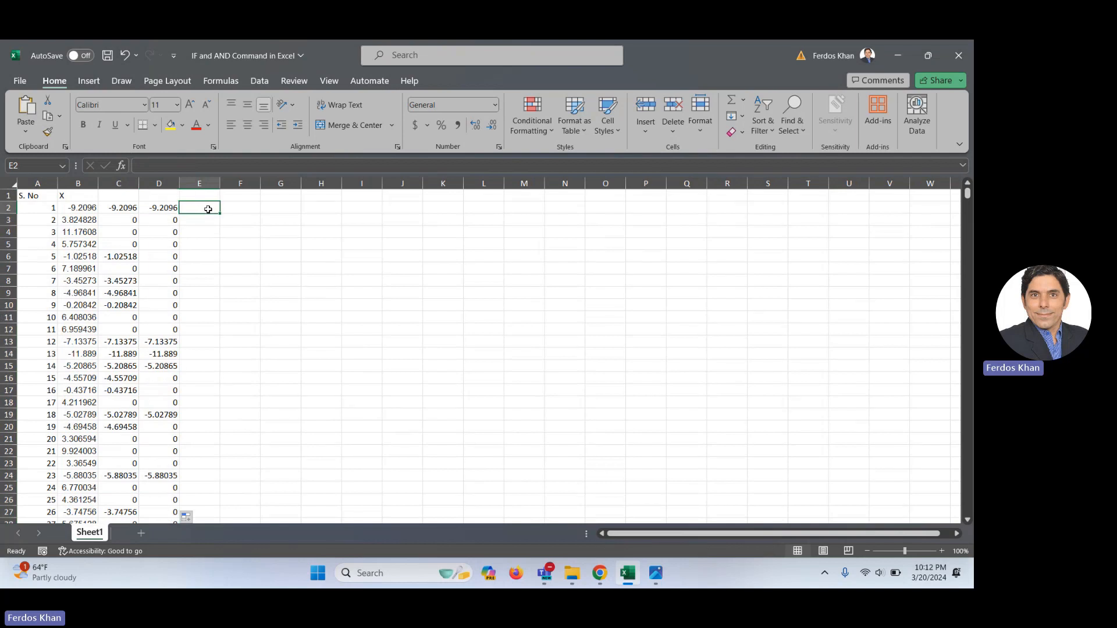
text(=)
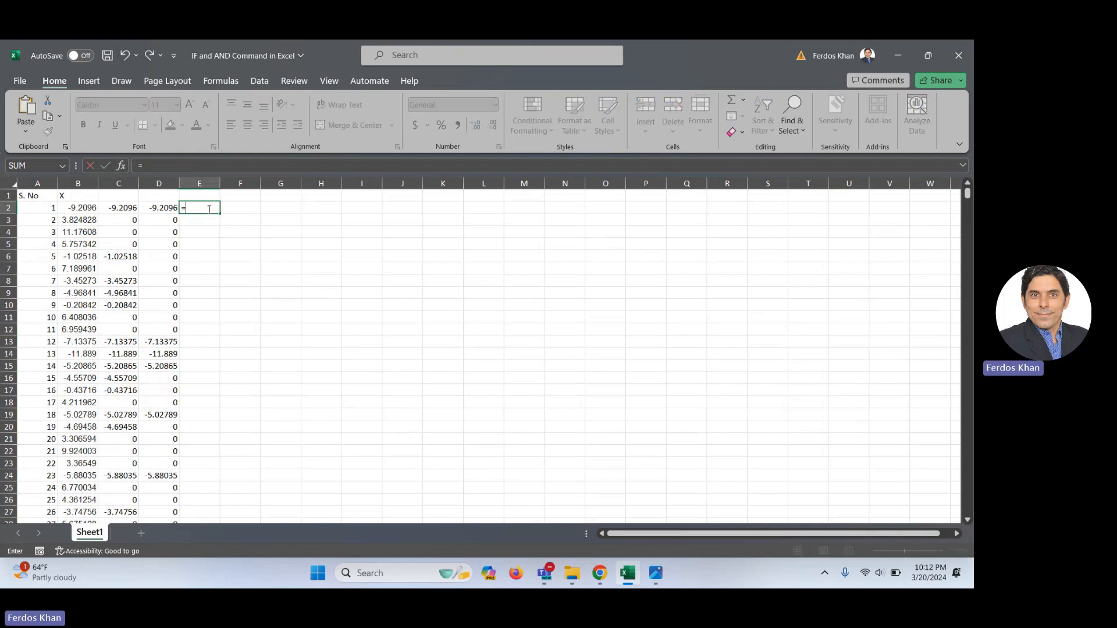
text(IF)
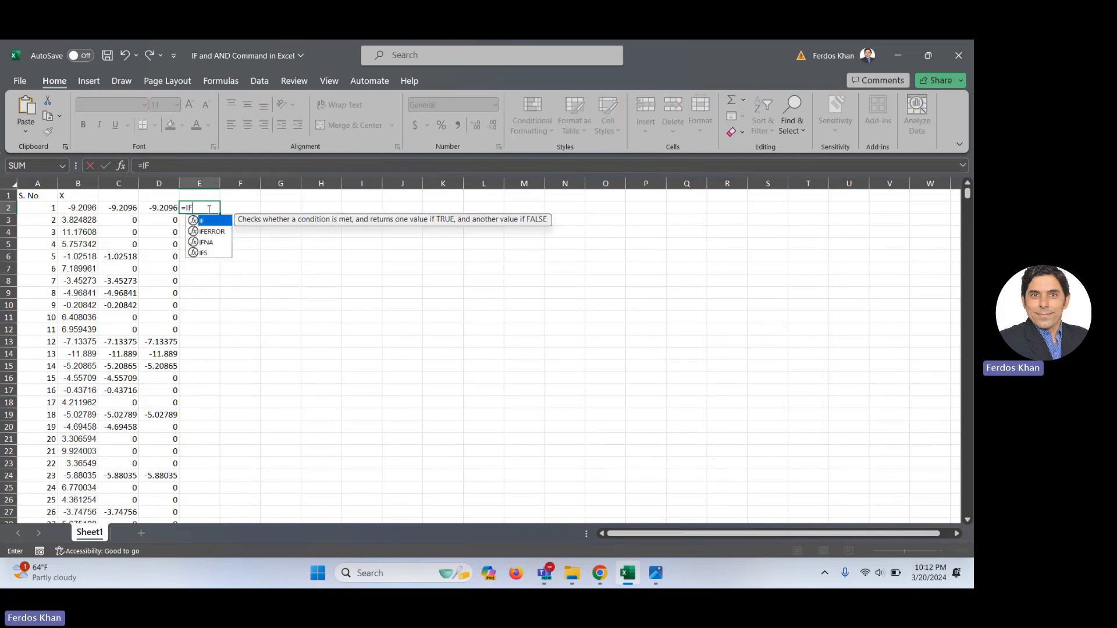
text( ()
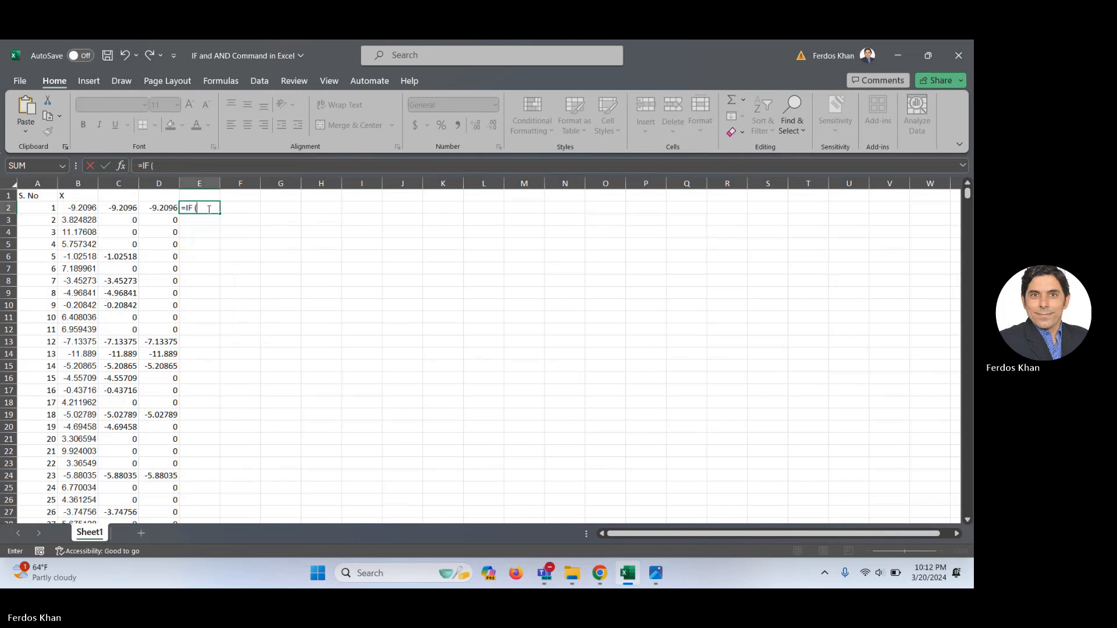
click(88, 207)
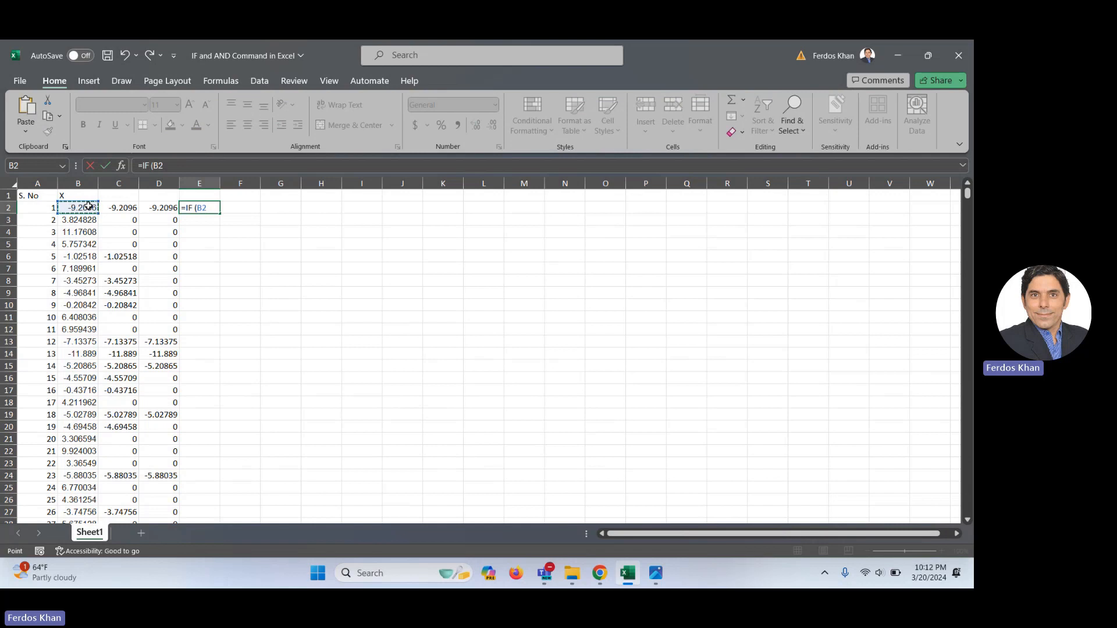
text(<-10,)
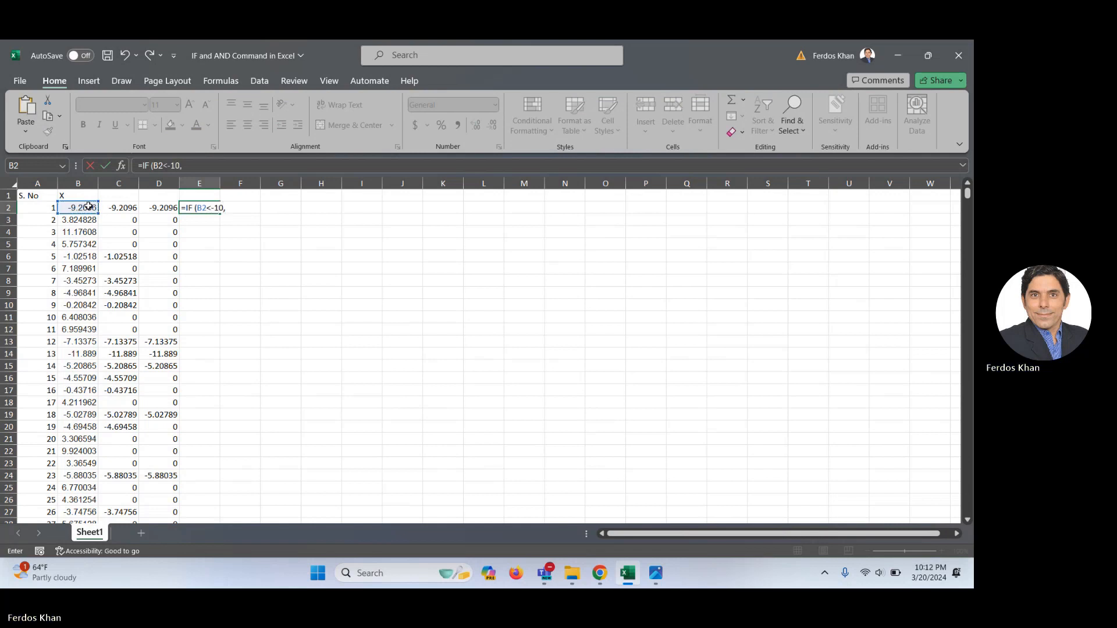
click(86, 206)
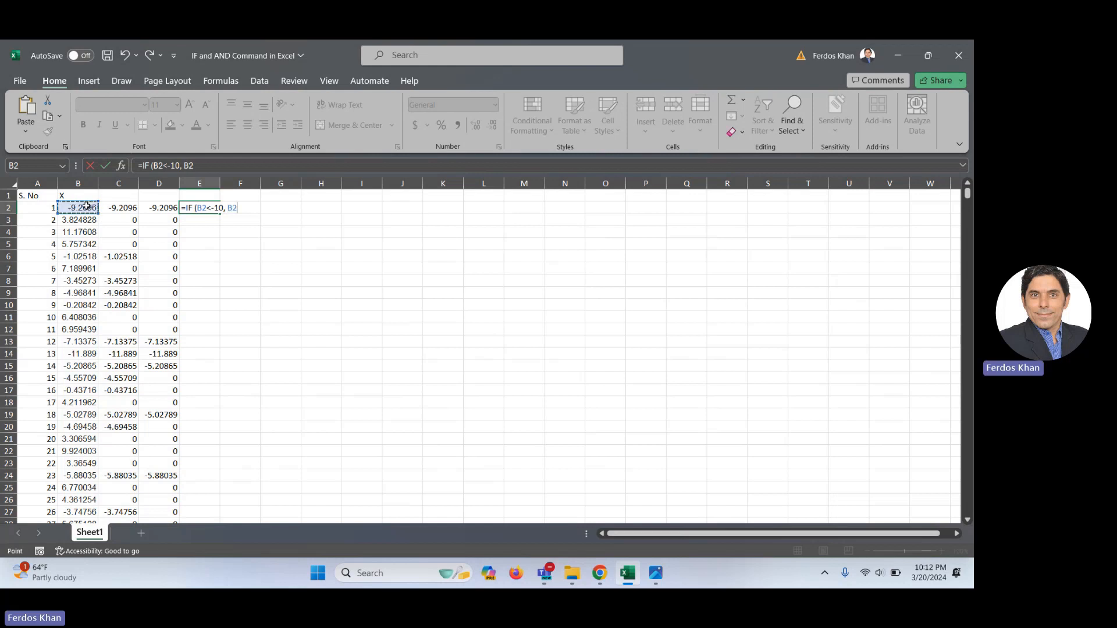
text(, 0))
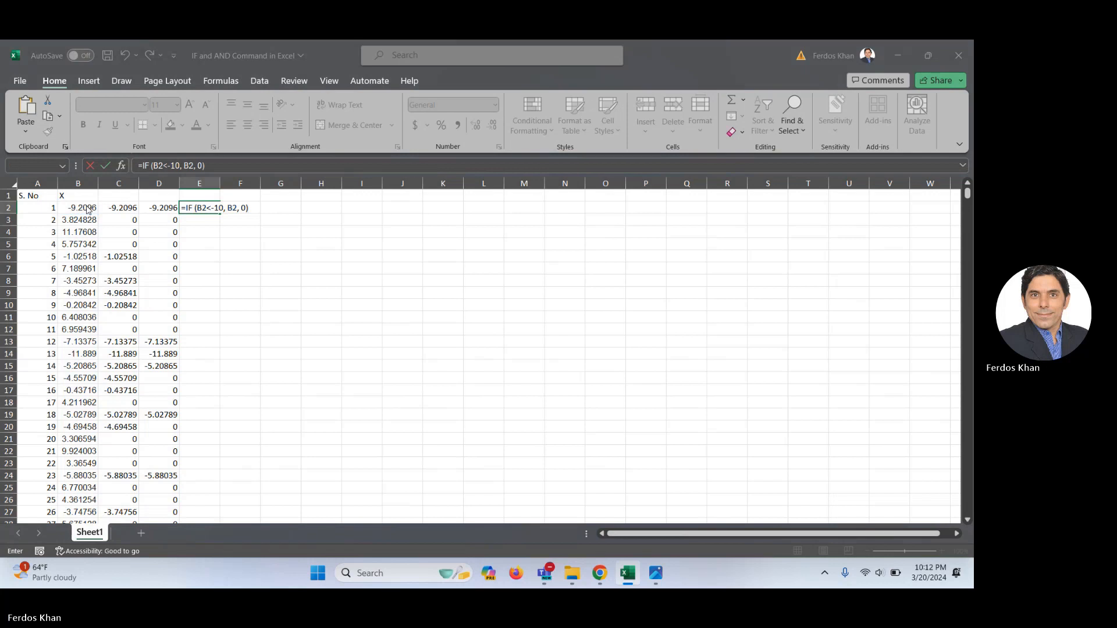
key(Return)
key(Return)
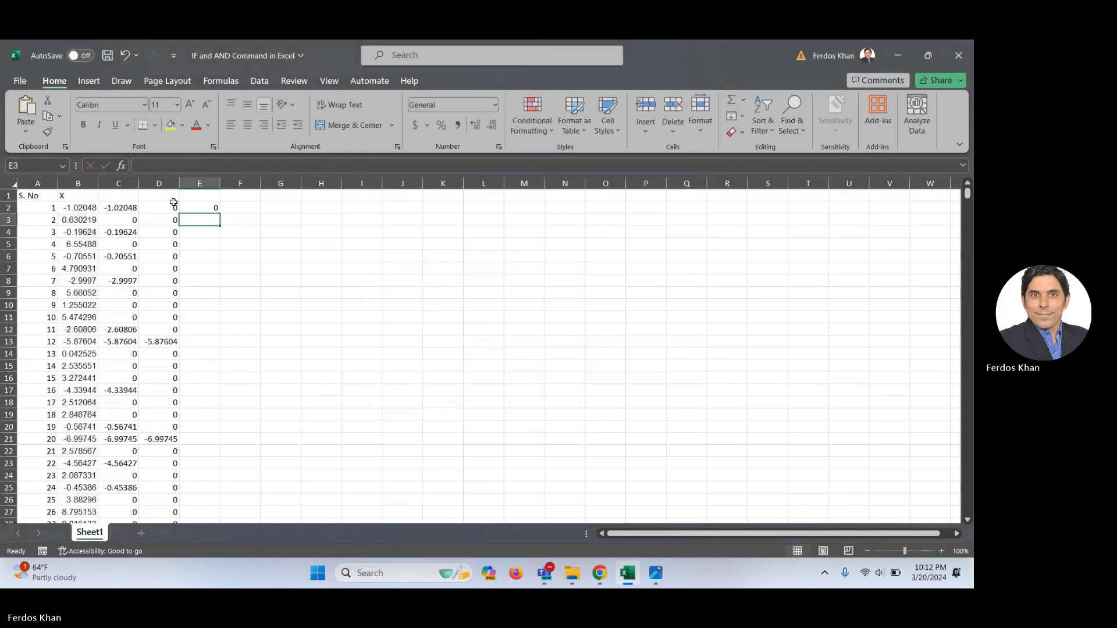
- Fill the E2 formula down column E for all 1000 rows and review the results through the last row
click(201, 209)
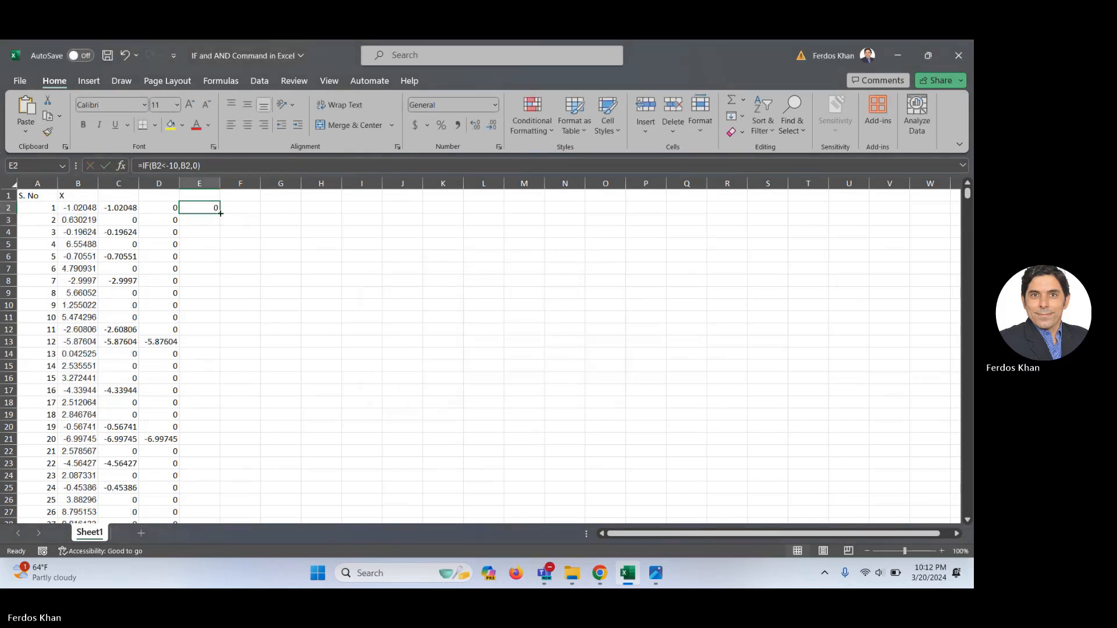
double_click(220, 214)
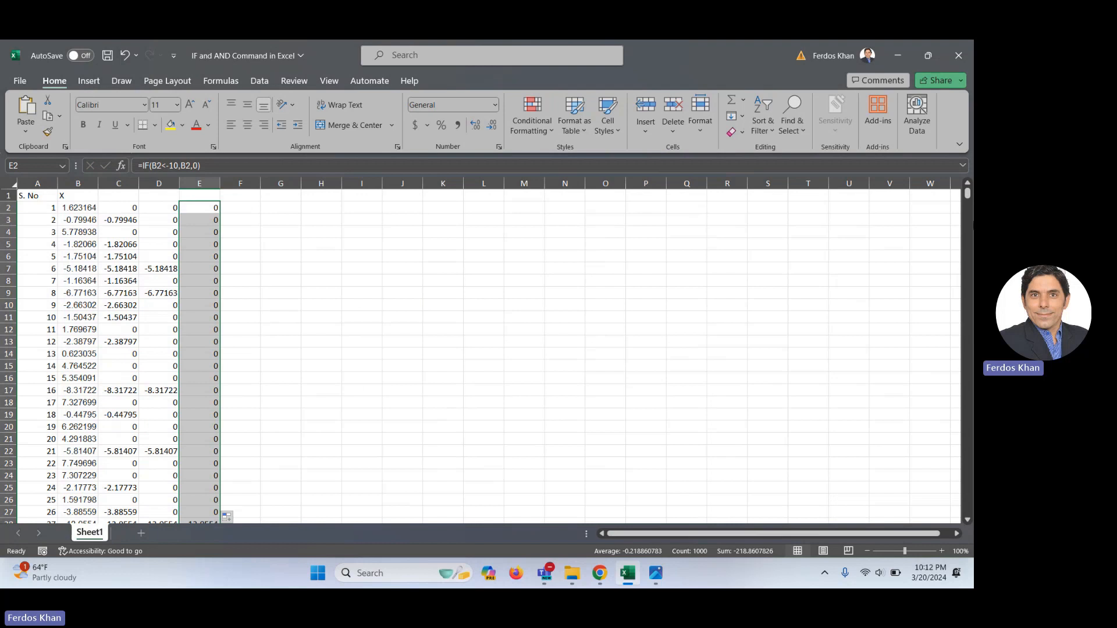
mouse_move(967, 196)
mouse_down()
mouse_move(967, 210)
mouse_move(967, 200)
mouse_up()
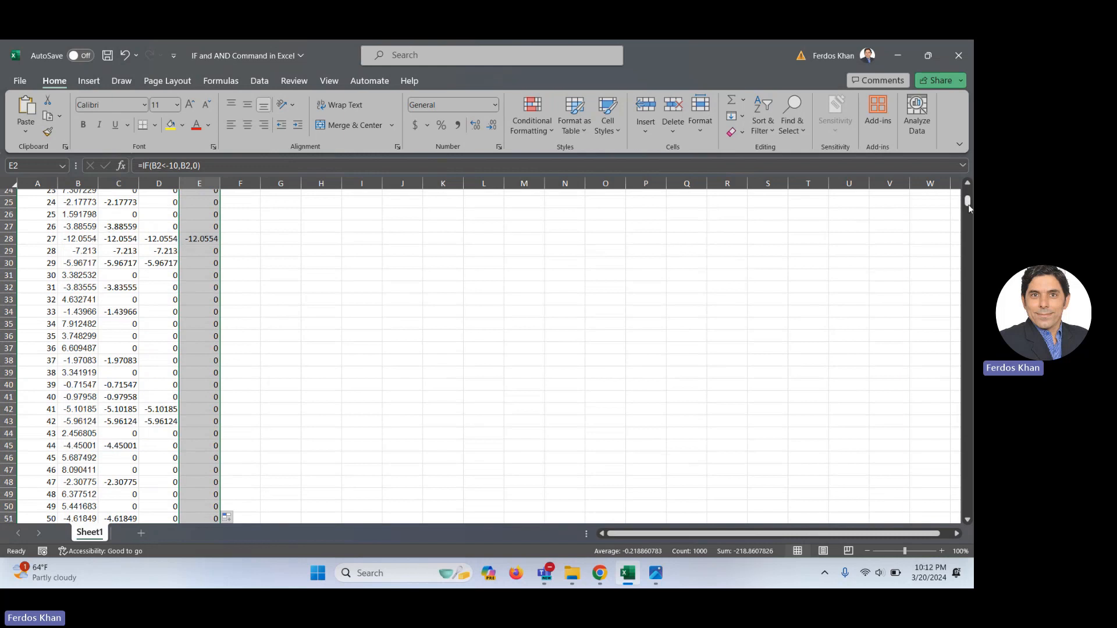
drag(968, 204, 969, 360)
drag(967, 314, 969, 562)
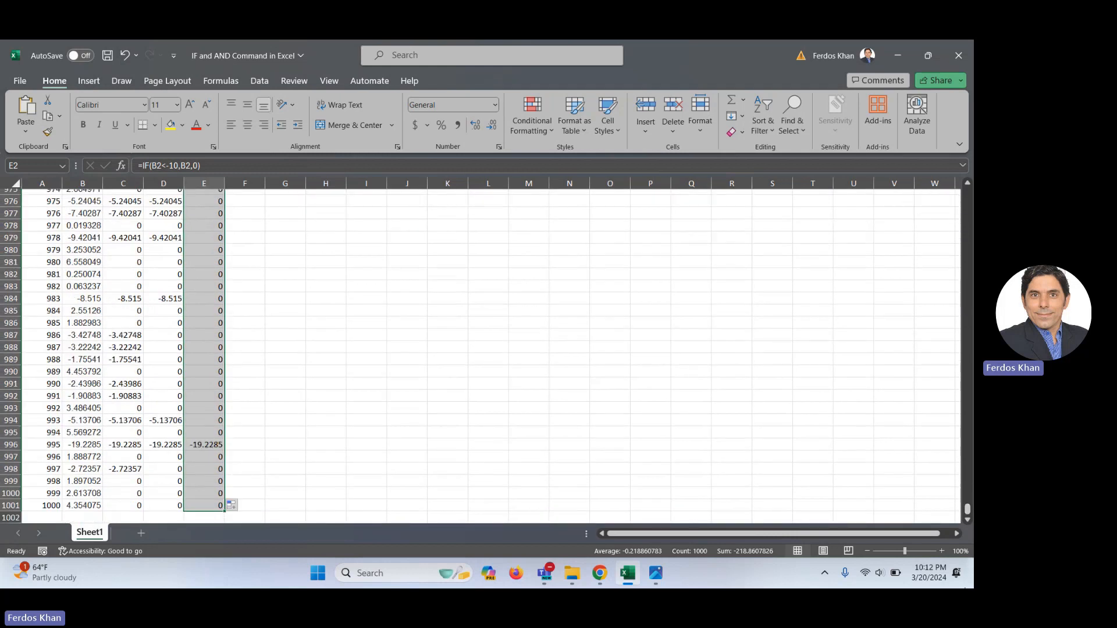
drag(967, 512, 966, 193)
- Enter =IF(B2>7, B2, 0) in F2 to return the X value when it exceeds 7 and zero otherwise
click(248, 207)
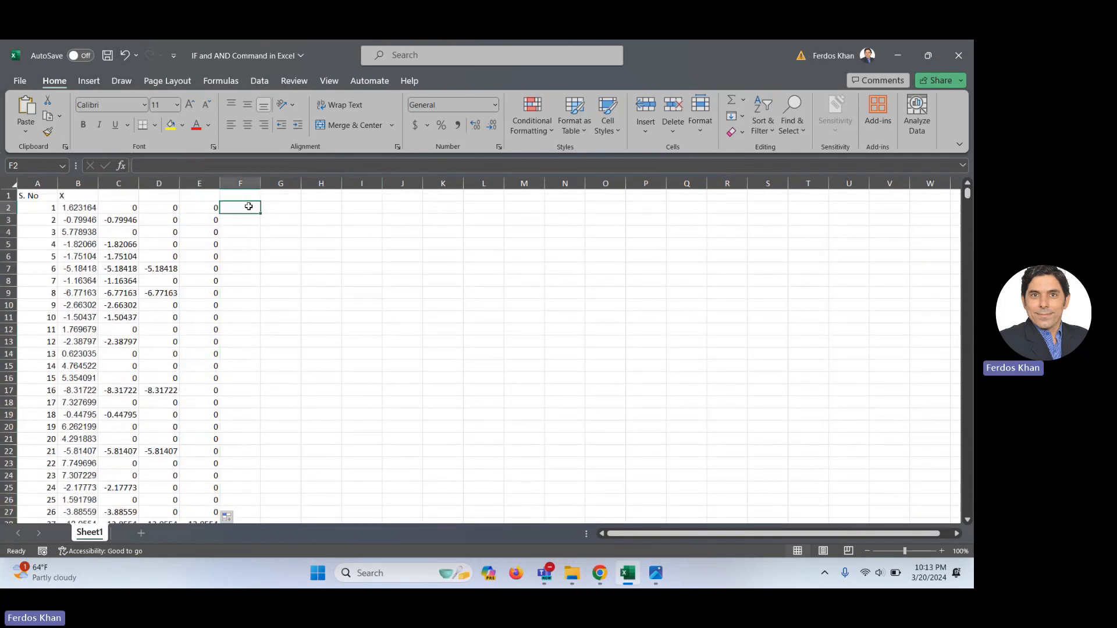
text(=)
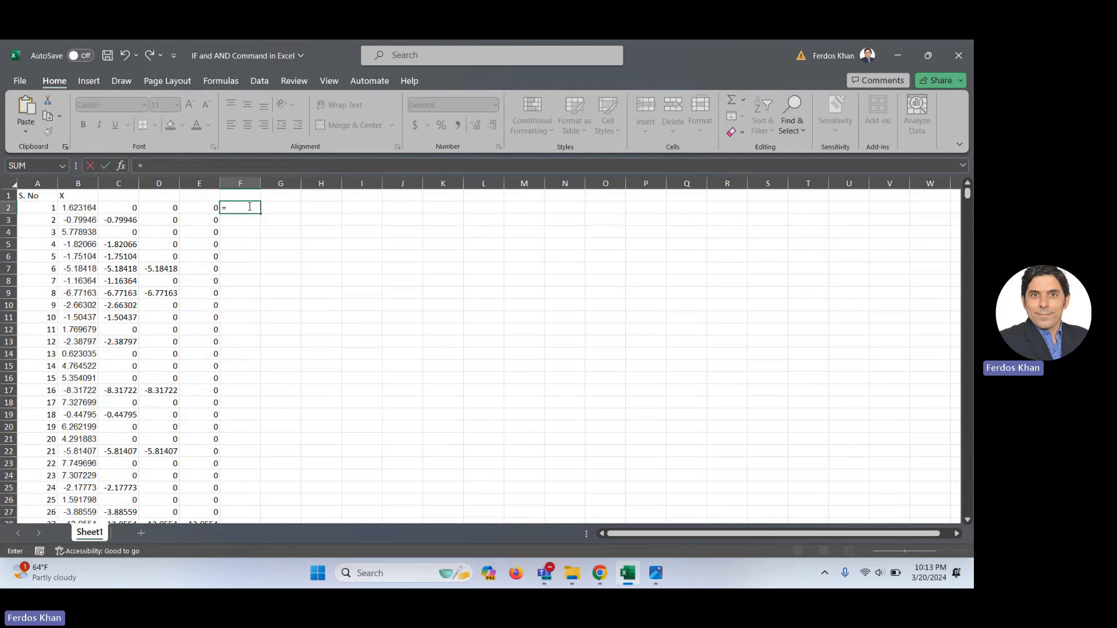
text(if)
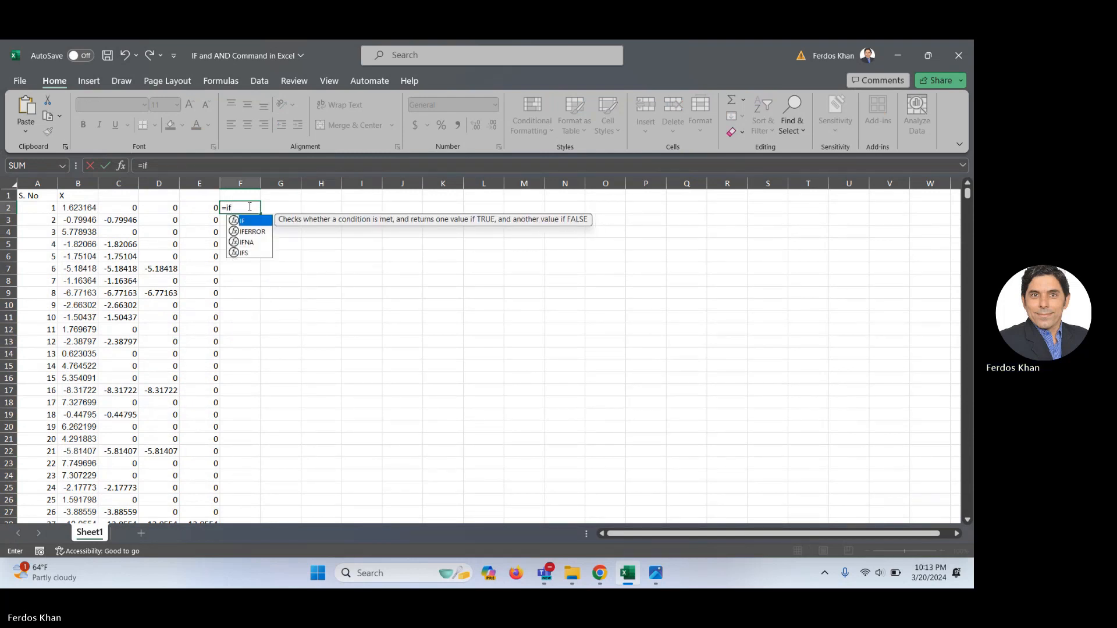
text(()
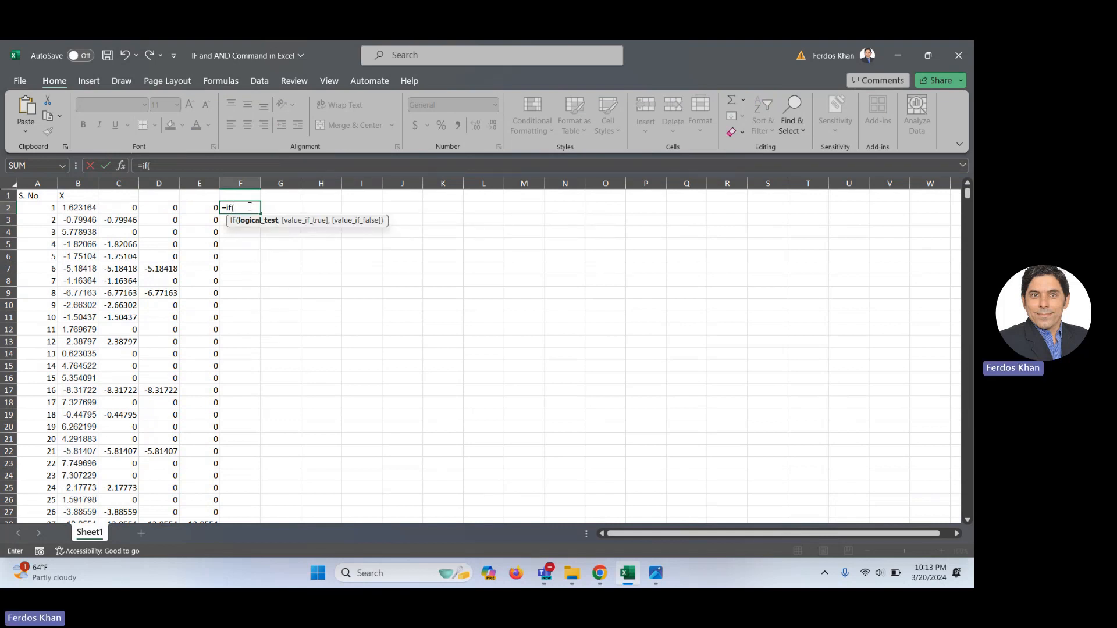
click(81, 208)
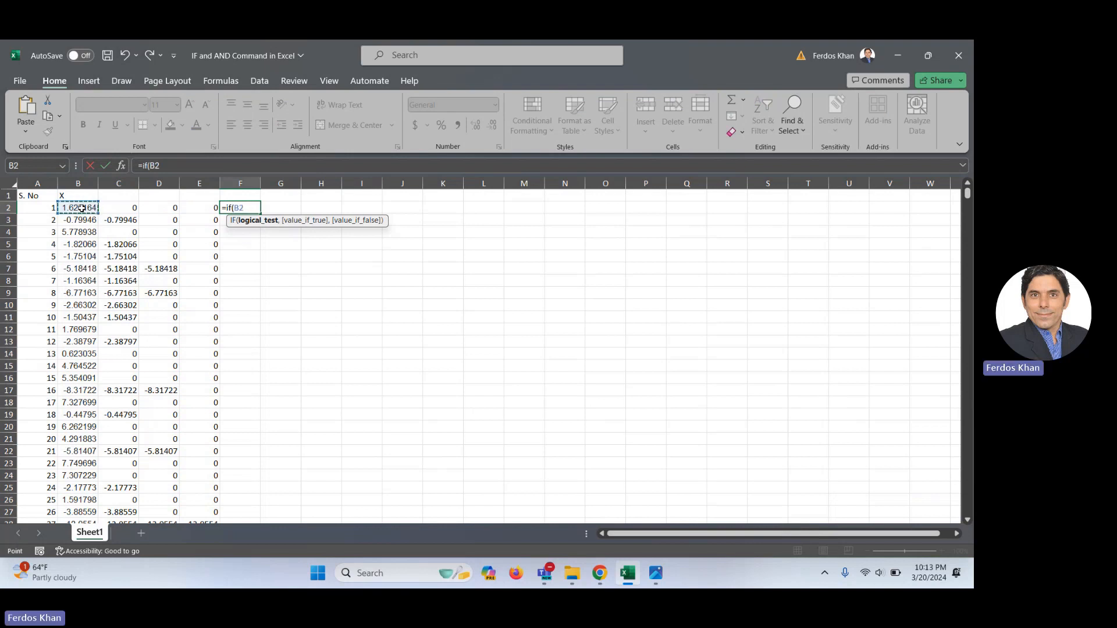
text(>7,)
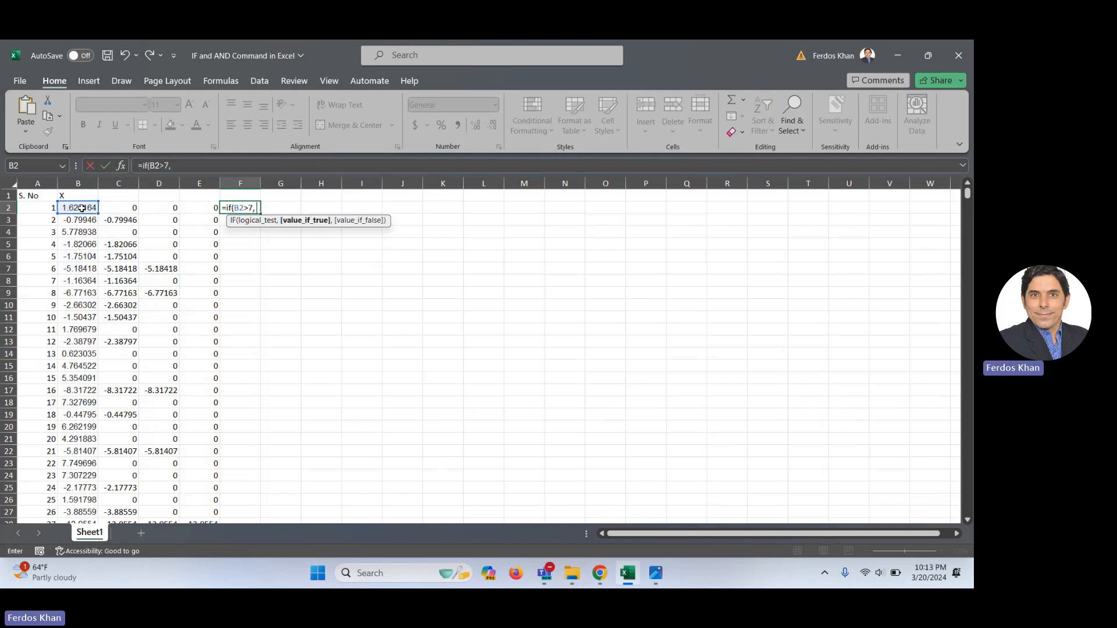
click(74, 207)
text(,)
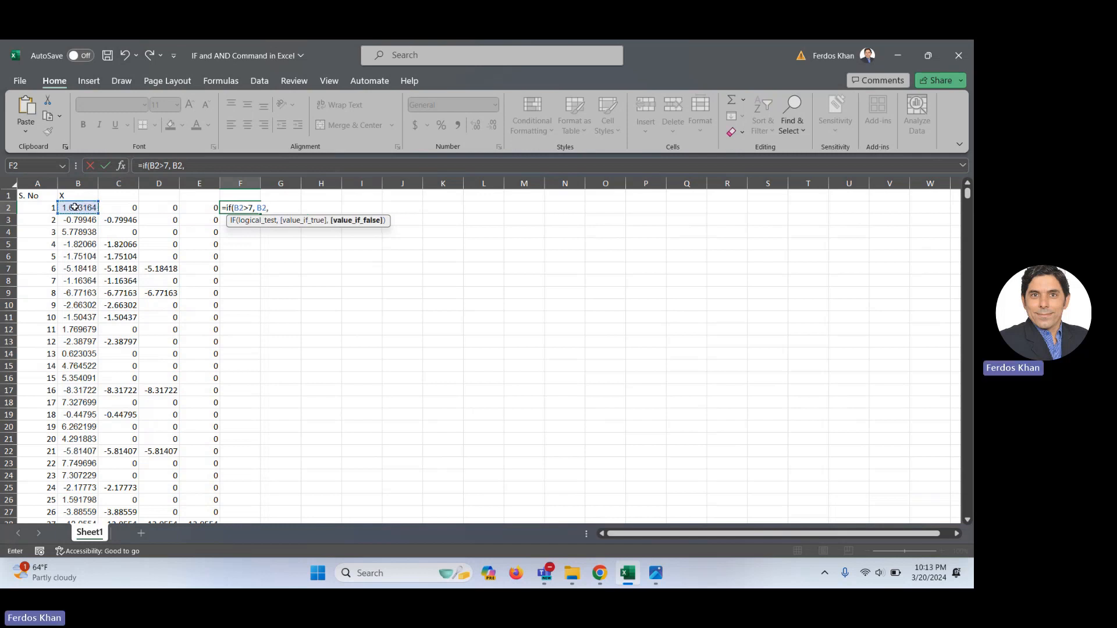
text( 0))
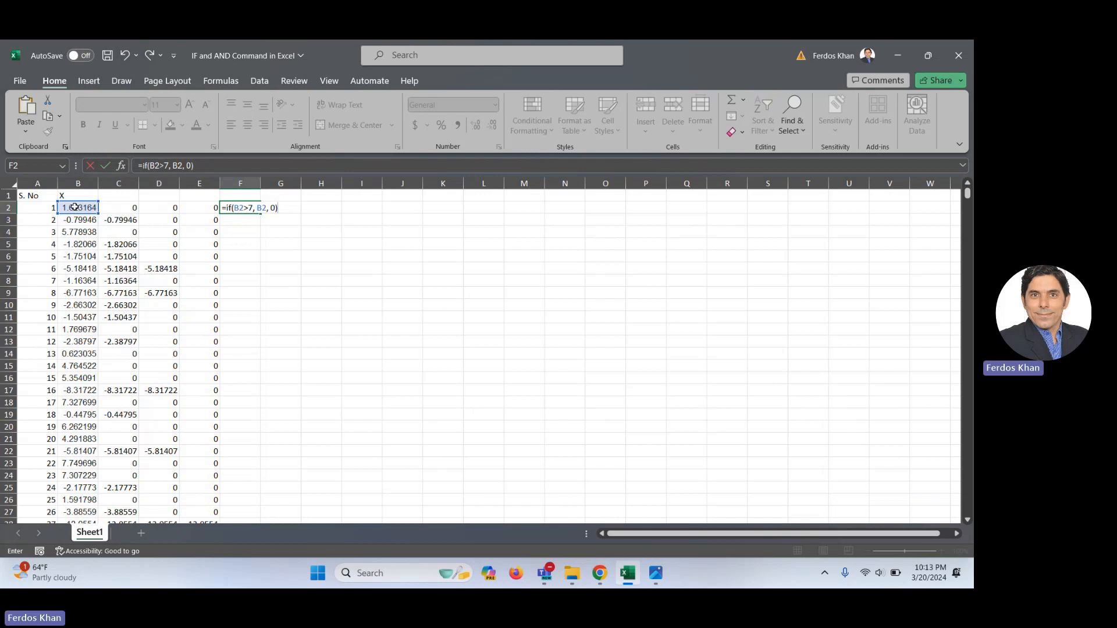
key(Return)
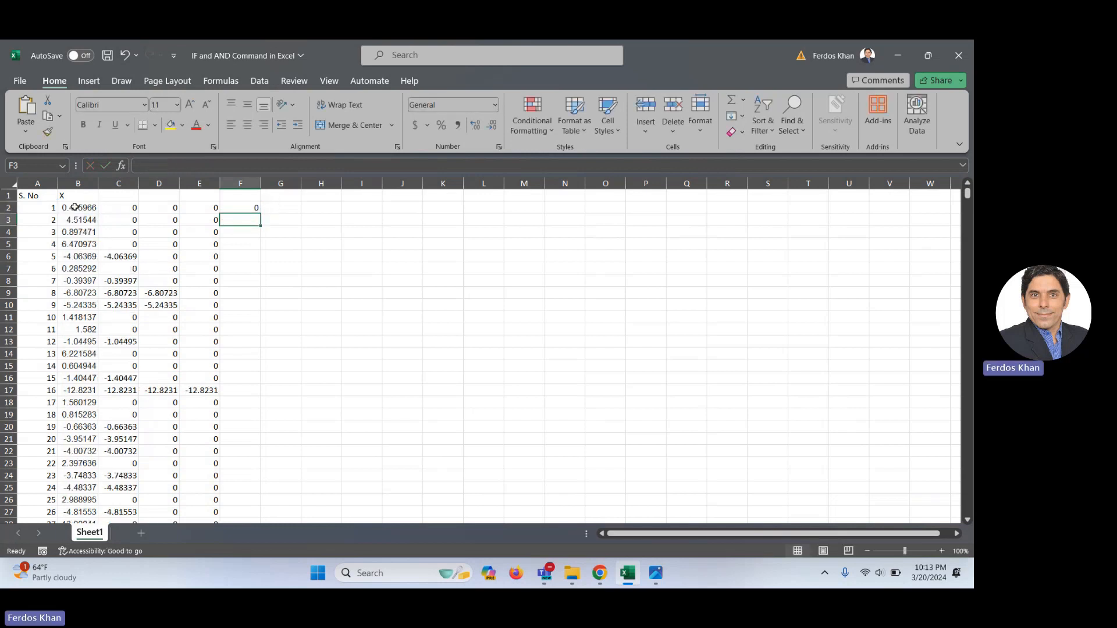
- Fill the F2 formula down column F for all 1000 rows and look over the first results
click(231, 208)
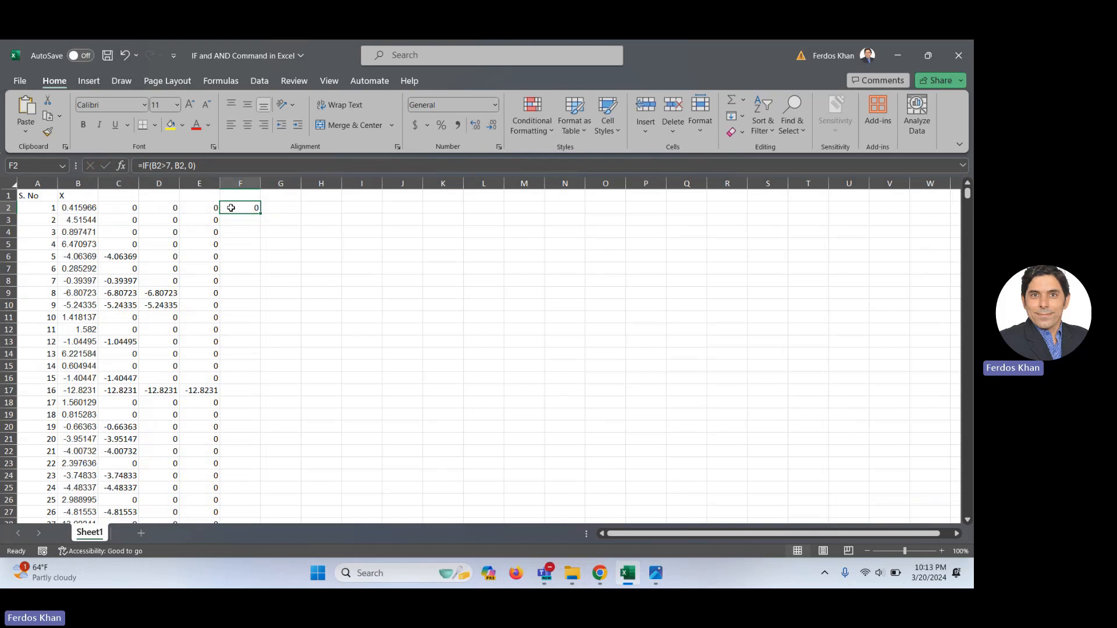
double_click(260, 213)
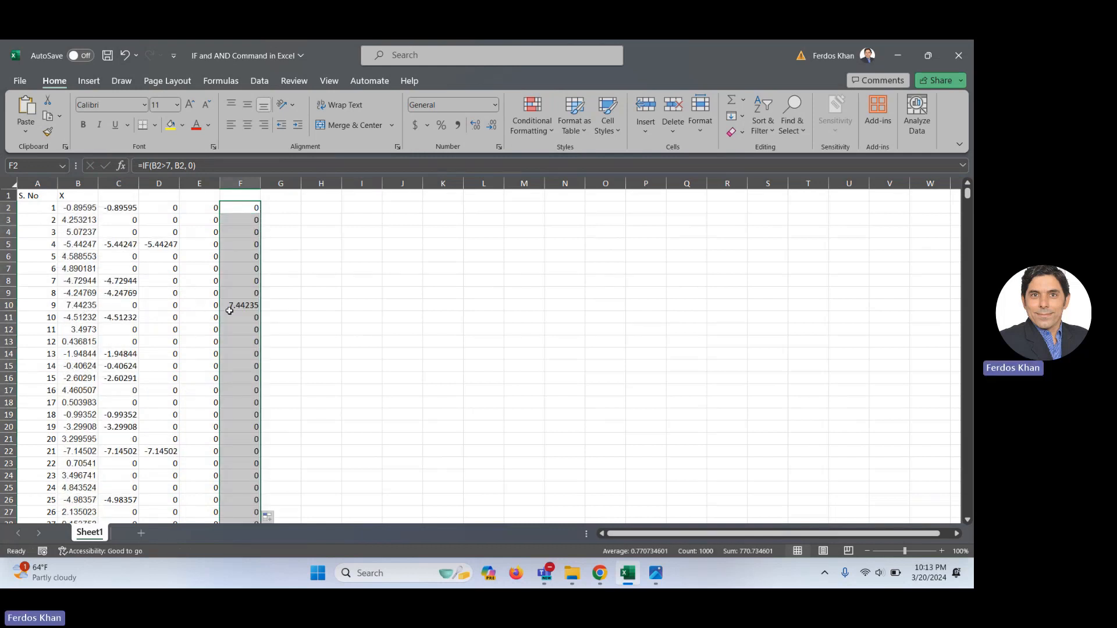
click(968, 520)
click(968, 519)
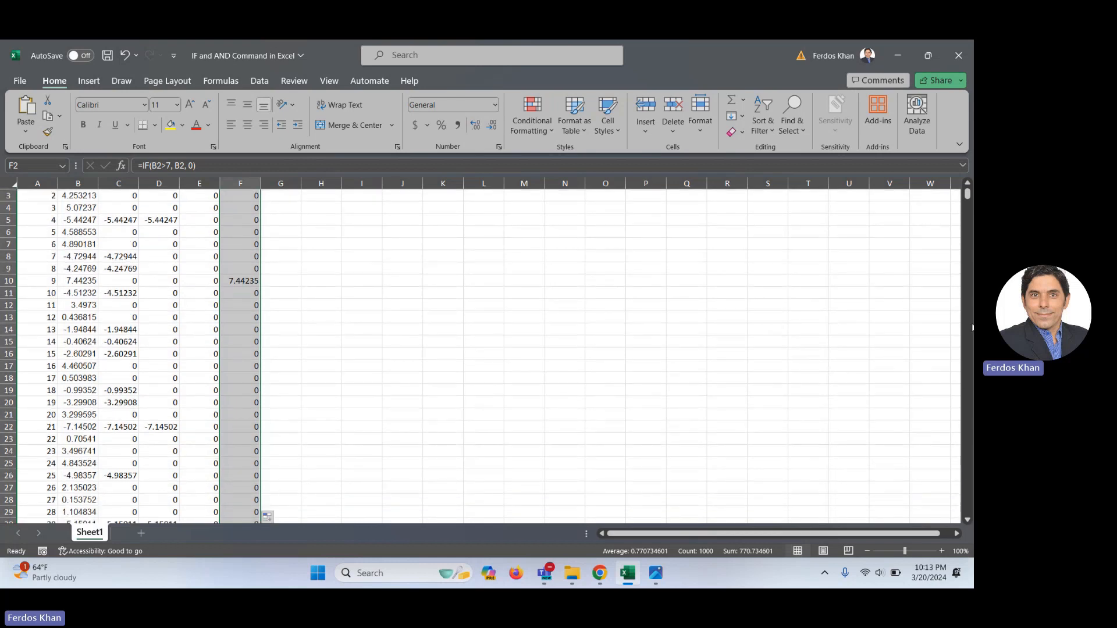
drag(967, 198, 967, 182)
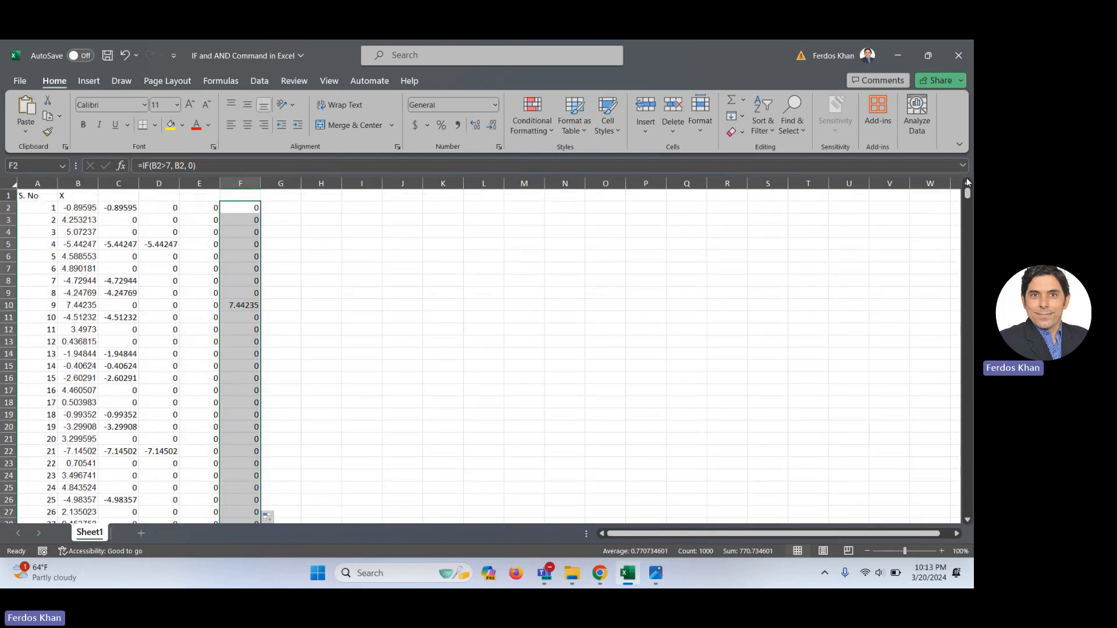